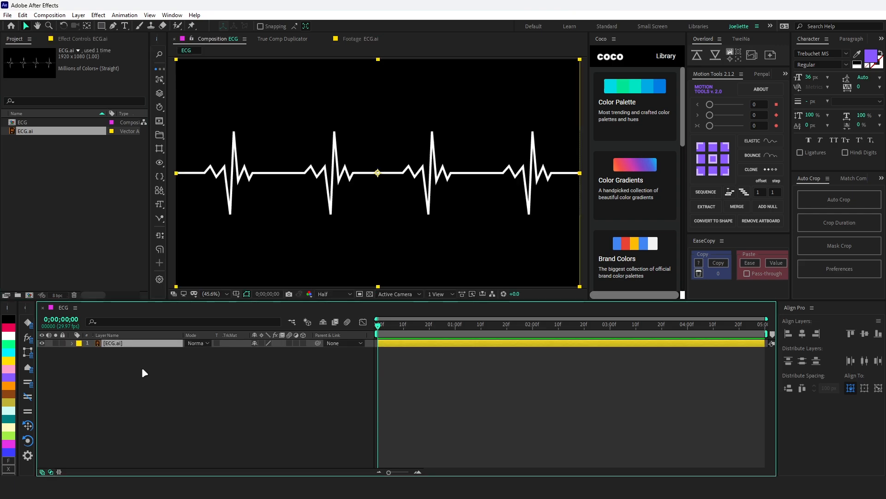
# - Create a shape layer from the ECG.ai vector layer and delete the original ECG.ai layer from the composition
pyautogui.rightClick(109, 344)
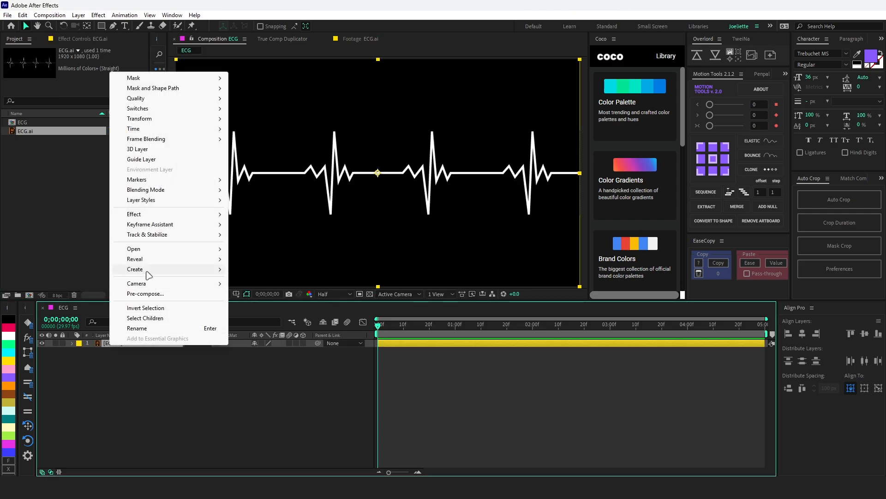
pyautogui.moveTo(148, 273)
pyautogui.click(272, 301)
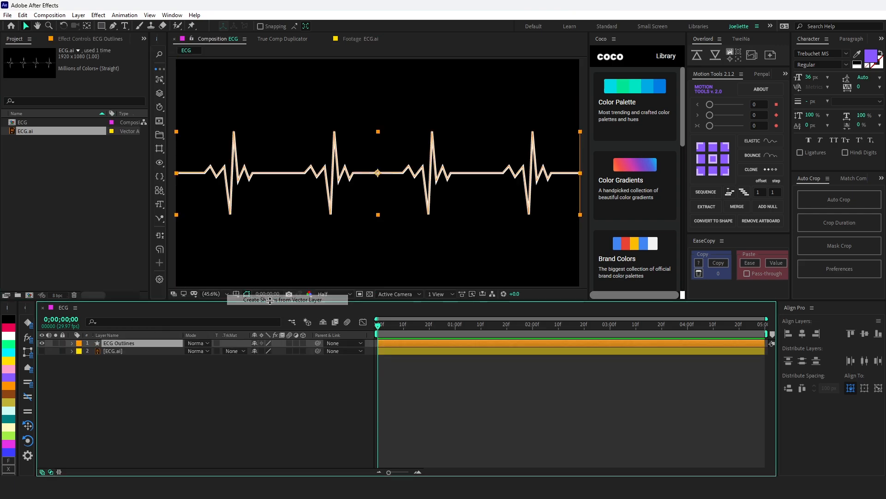
pyautogui.click(120, 351)
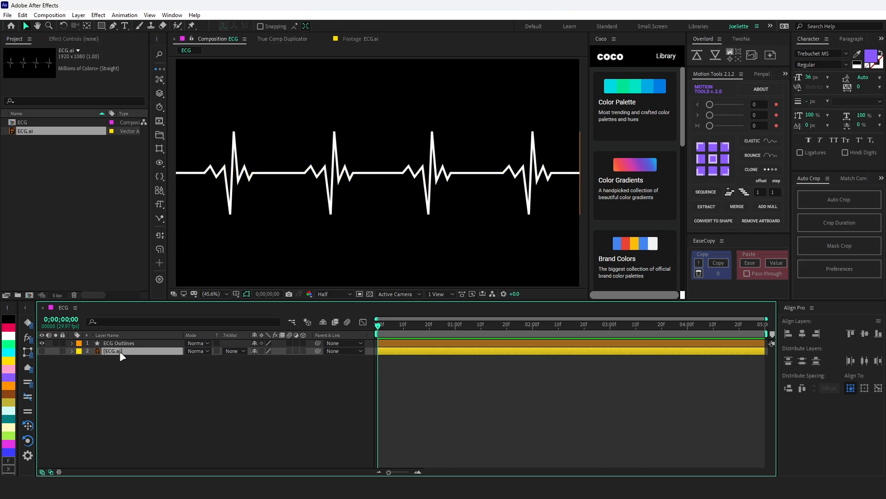
pyautogui.press('Delete')
# - Rename the outlines shape layer as ECG
pyautogui.click(113, 343)
pyautogui.press('Return')
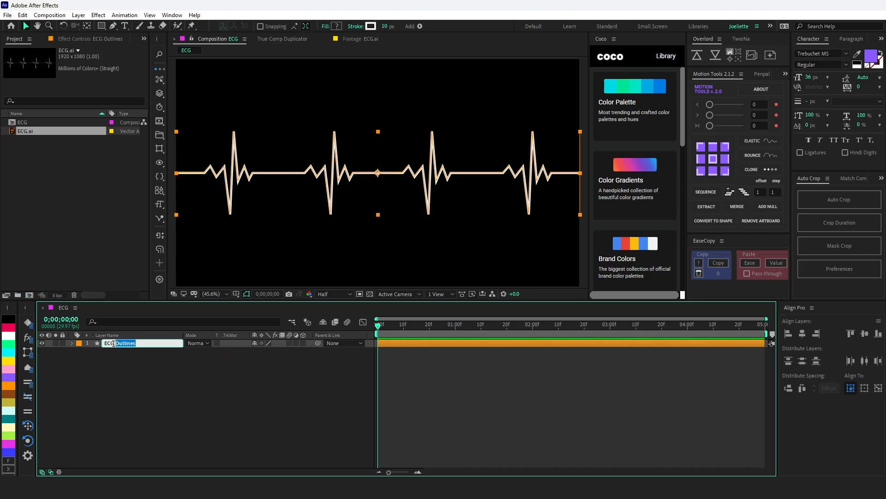
pyautogui.write('ECG')
pyautogui.press('Return')
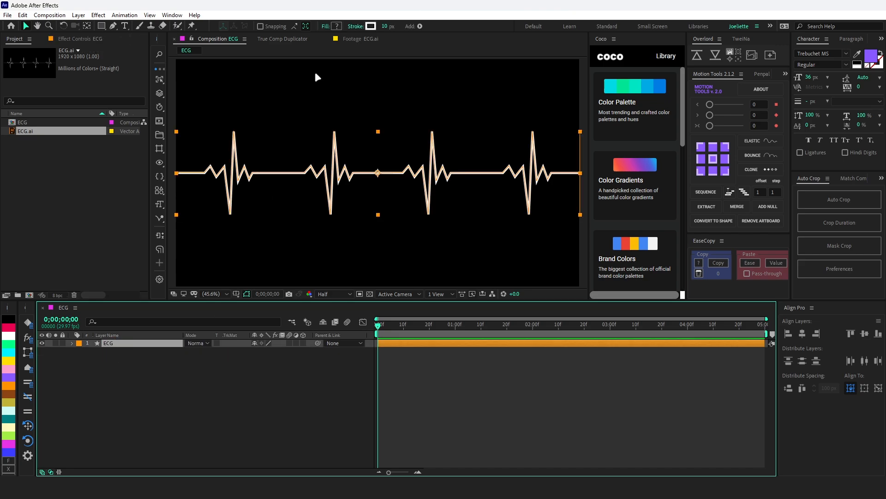
# - Change the ECG line's stroke color to green 00990B and hide the shape path overlay in the composition view
pyautogui.click(371, 26)
pyautogui.moveTo(446, 316)
pyautogui.mouseDown()
pyautogui.moveTo(446, 326)
pyautogui.moveTo(447, 296)
pyautogui.mouseUp()
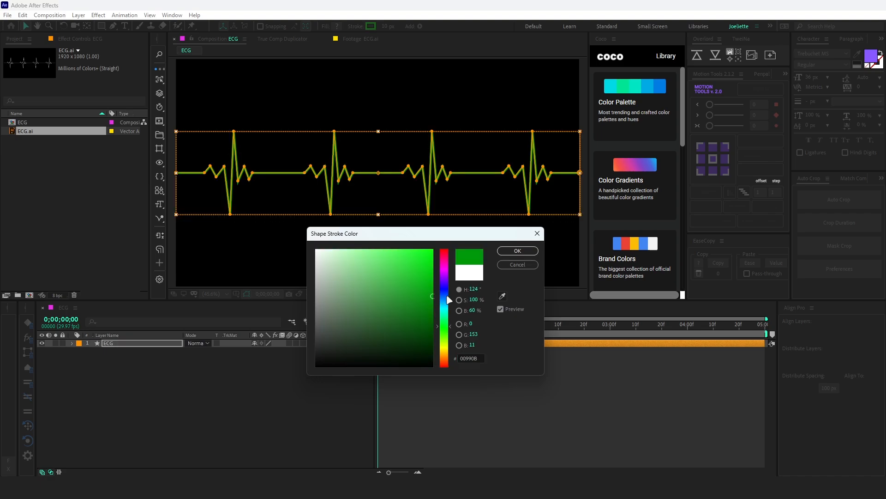
pyautogui.click(517, 251)
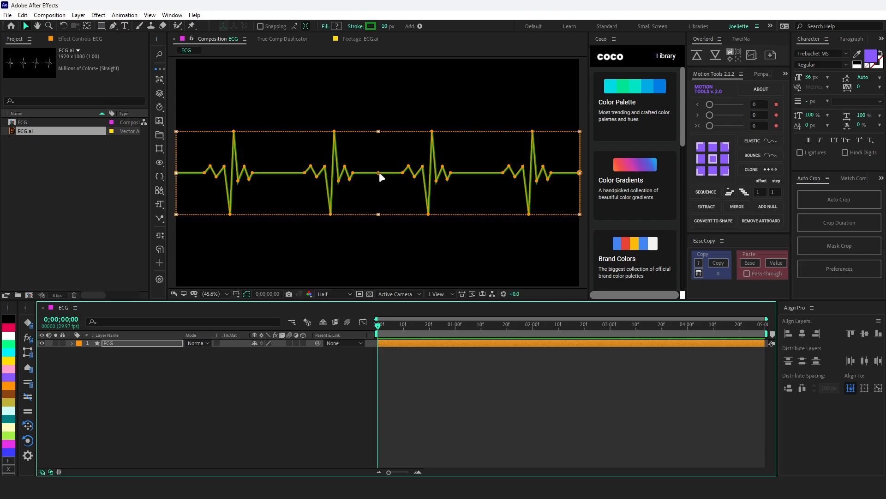
pyautogui.click(247, 294)
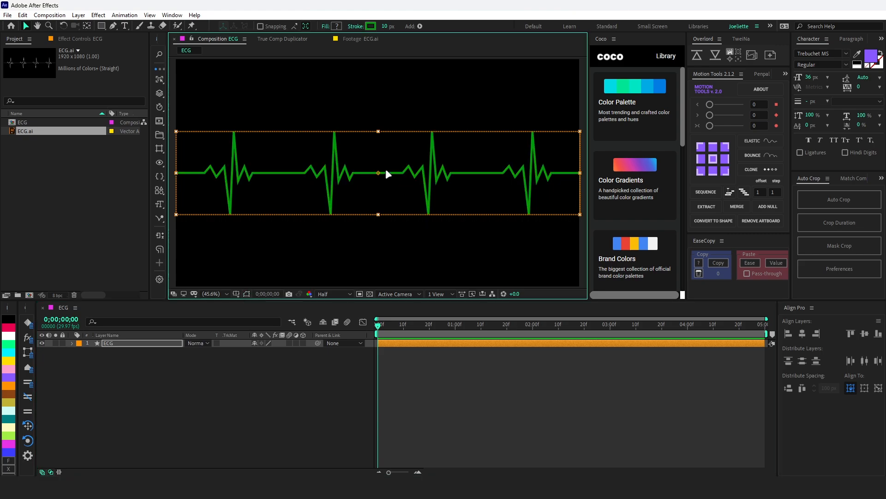
# - Add Trim Paths to the ECG shape and set its End to 30%
pyautogui.click(419, 26)
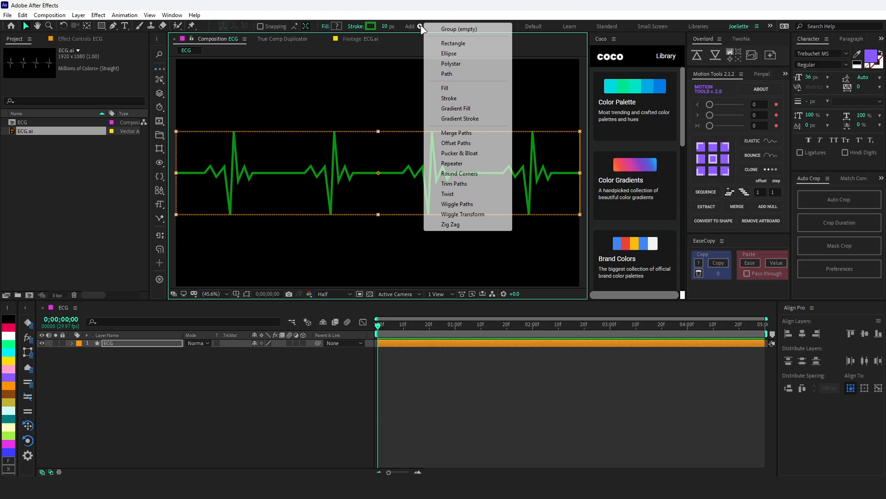
pyautogui.click(454, 184)
pyautogui.click(96, 375)
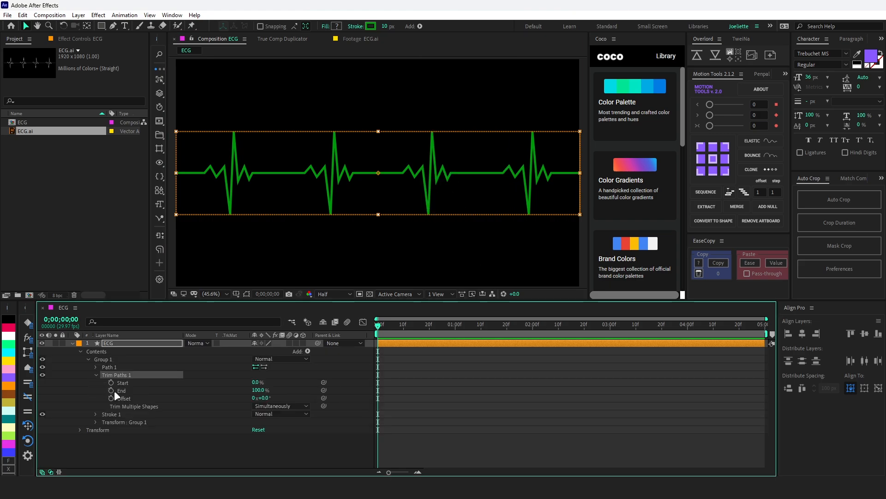
pyautogui.click(119, 390)
pyautogui.click(257, 390)
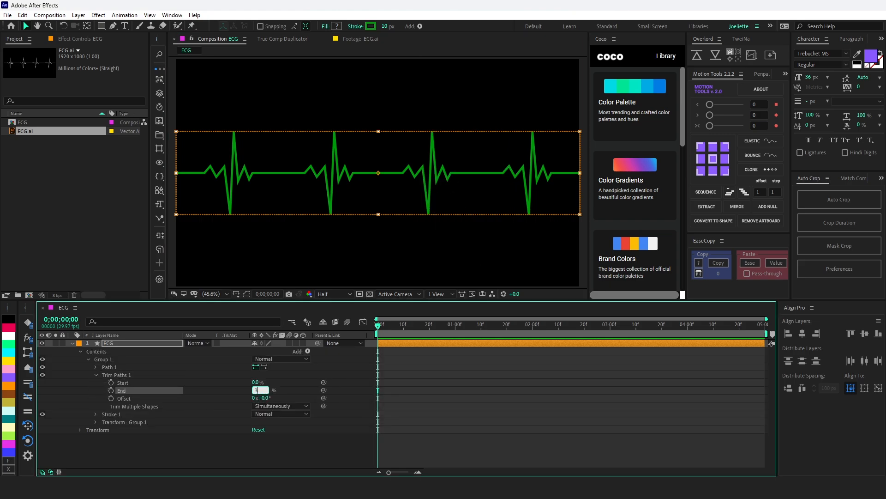
pyautogui.write('30')
pyautogui.press('Return')
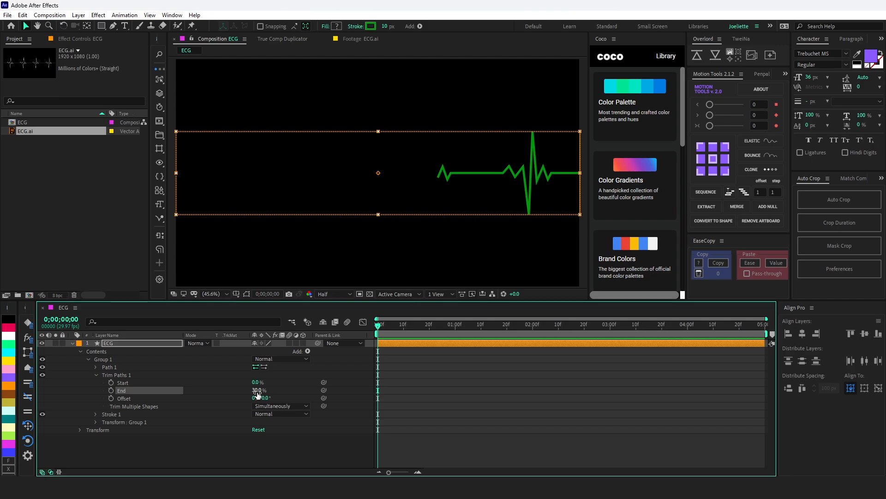
# - Add the expression time * 150 to the Trim Paths Offset and preview the animation
pyautogui.keyDown('alt'); pyautogui.click(111, 398); pyautogui.keyUp('alt')
pyautogui.write('time')
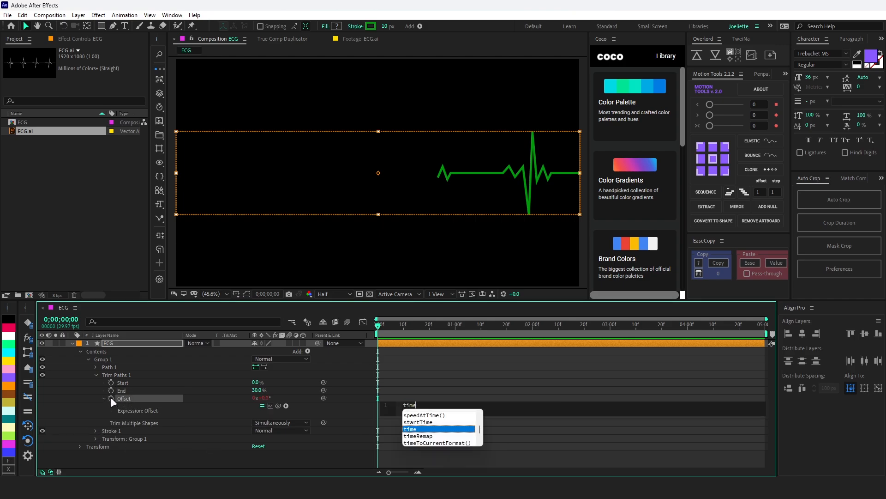
pyautogui.write(' * 150')
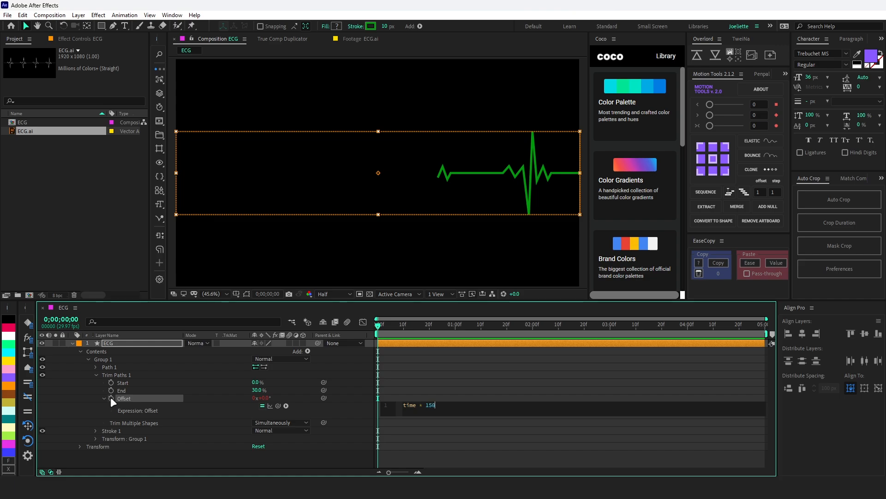
pyautogui.press('KP_Enter')
pyautogui.press('space')
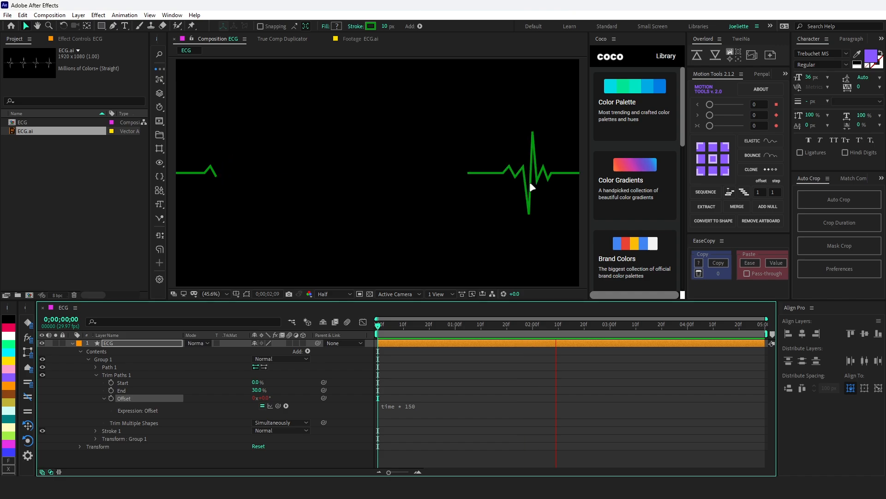
pyautogui.press('space')
# - Reverse the direction by changing the Offset expression to time * -150, and preview the animation
pyautogui.click(407, 410)
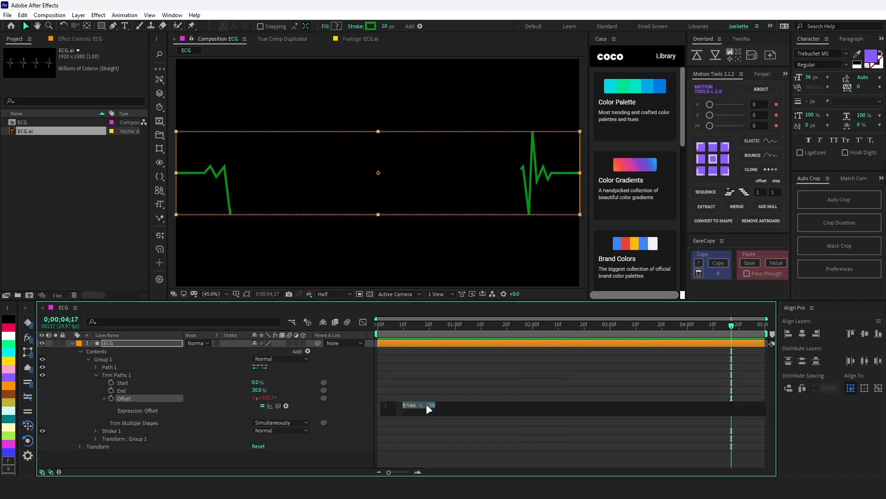
pyautogui.click(427, 406)
pyautogui.write('-')
pyautogui.press('KP_Enter')
pyautogui.press('space')
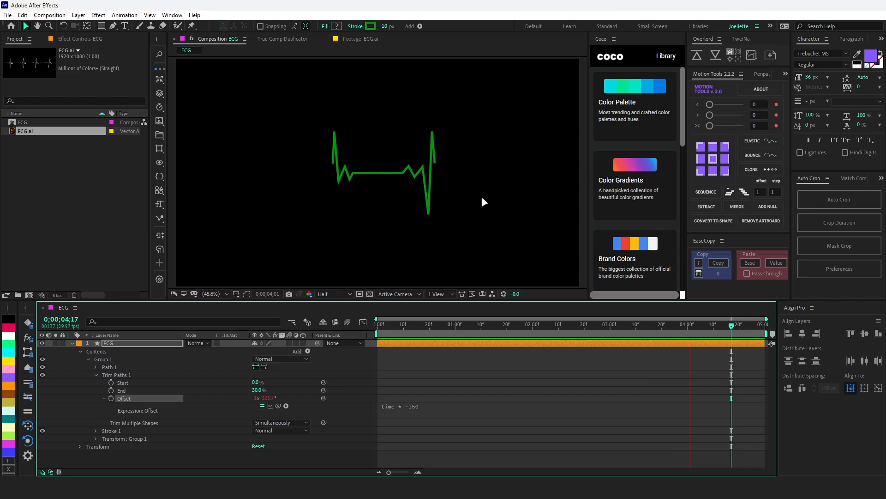
pyautogui.press('space')
# - Create a null object, name it Controller, and make it a guide layer
pyautogui.hotkey('ctrl', 'alt', 'shift', 'y')
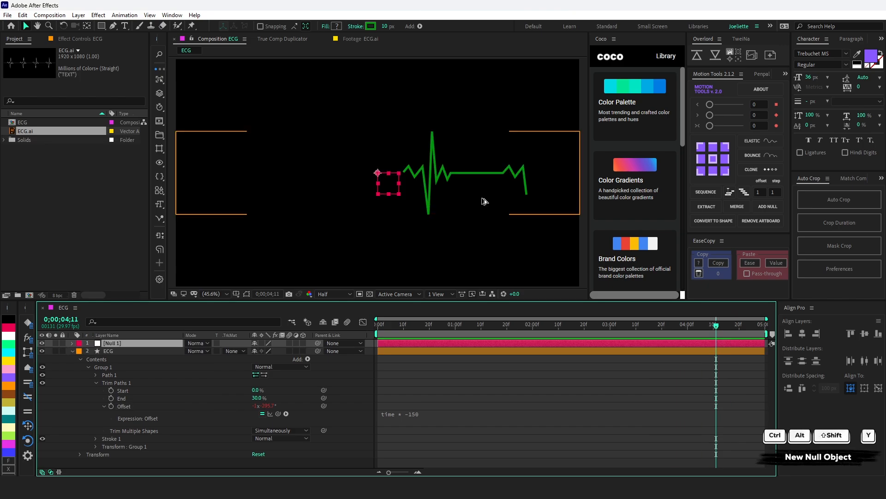
pyautogui.press('Return')
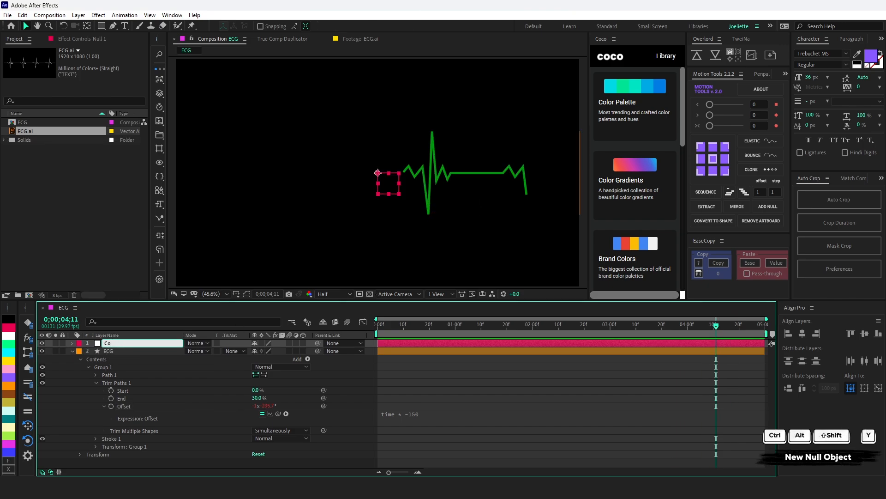
pyautogui.write('Controller')
pyautogui.rightClick(113, 344)
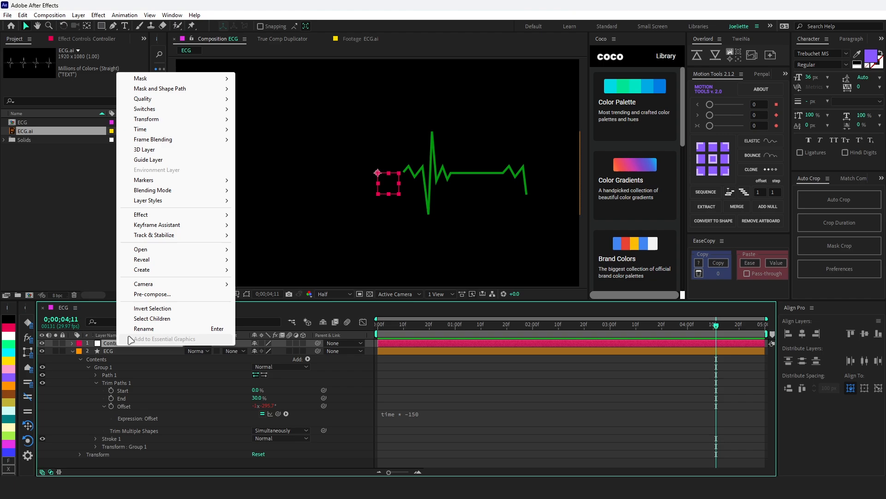
pyautogui.click(146, 160)
# - Add a Slider Control effect to the Controller layer and rename the effect as Speed
pyautogui.hotkey('ctrl', 'space')
pyautogui.write('sli')
pyautogui.press('Return')
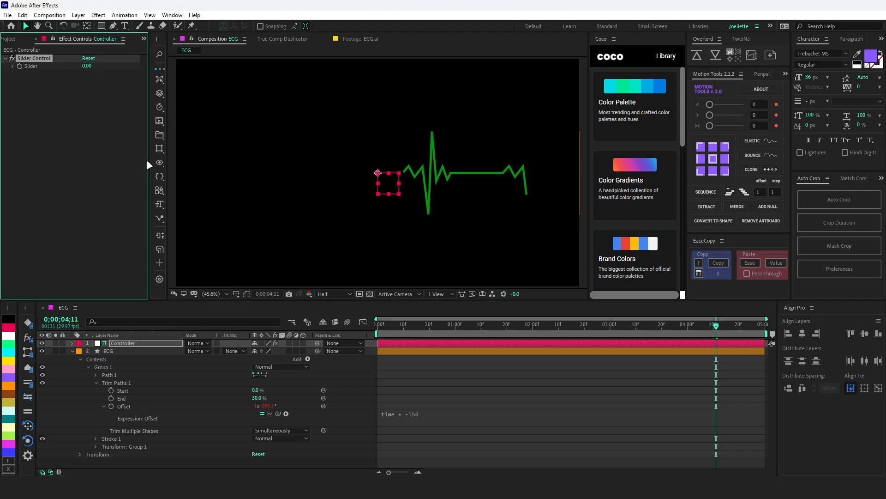
pyautogui.press('Return')
pyautogui.write('Speed')
pyautogui.press('Return')
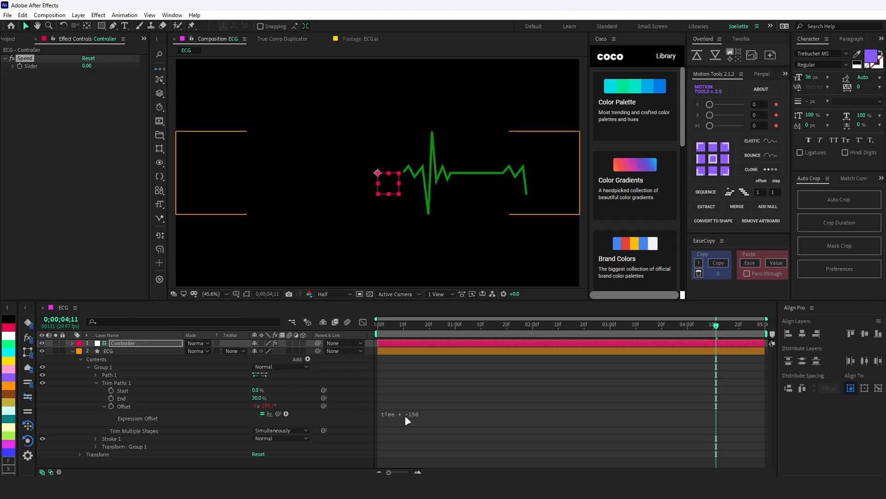
# - Replace the 150 in the Offset expression with a link to the Controller's Speed slider, keeping the minus sign
pyautogui.click(412, 412)
pyautogui.doubleClick(431, 416)
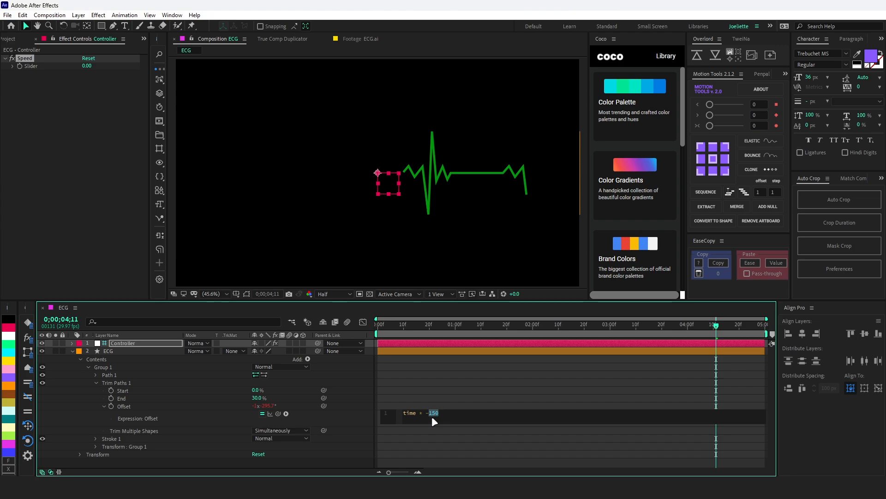
pyautogui.press('BackSpace')
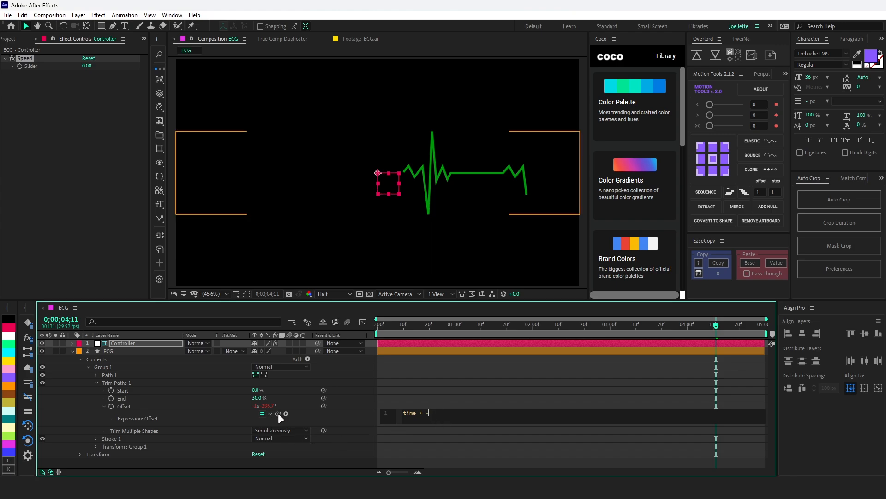
pyautogui.moveTo(278, 412); pyautogui.dragTo(31, 68)
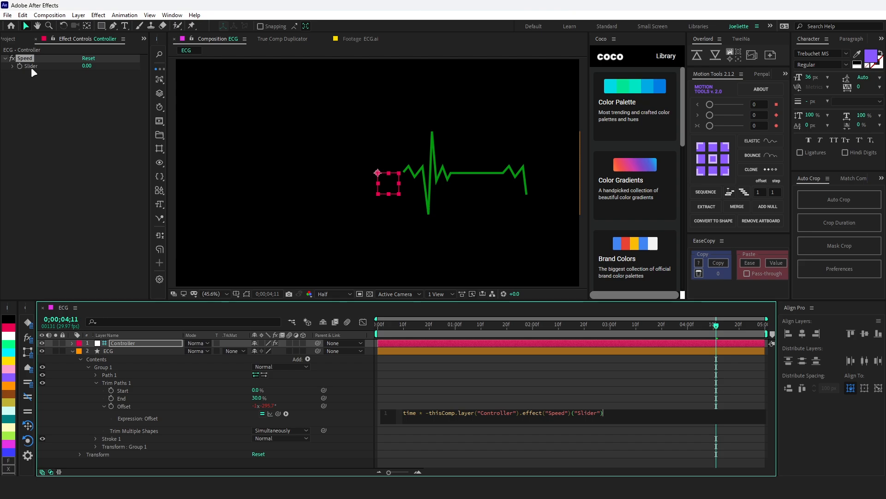
pyautogui.press('KP_Enter')
# - Try a Speed slider value of 500 and preview the animation
pyautogui.click(86, 66)
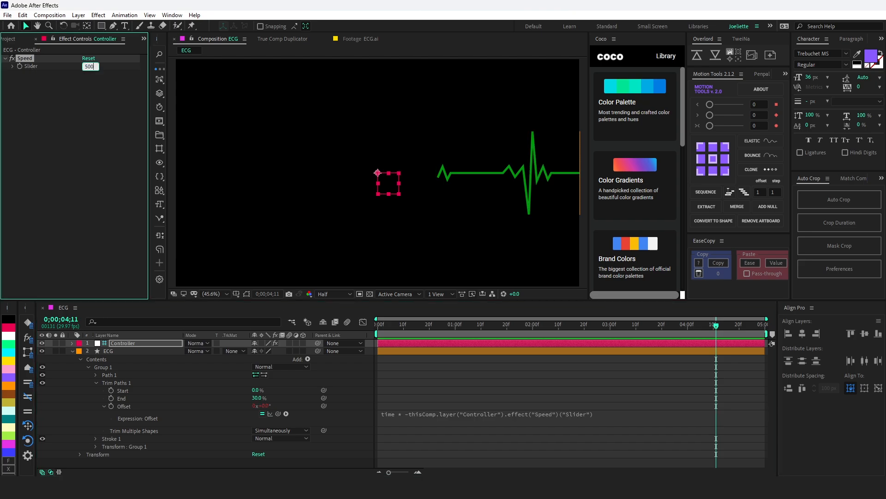
pyautogui.press('Return')
pyautogui.press('space')
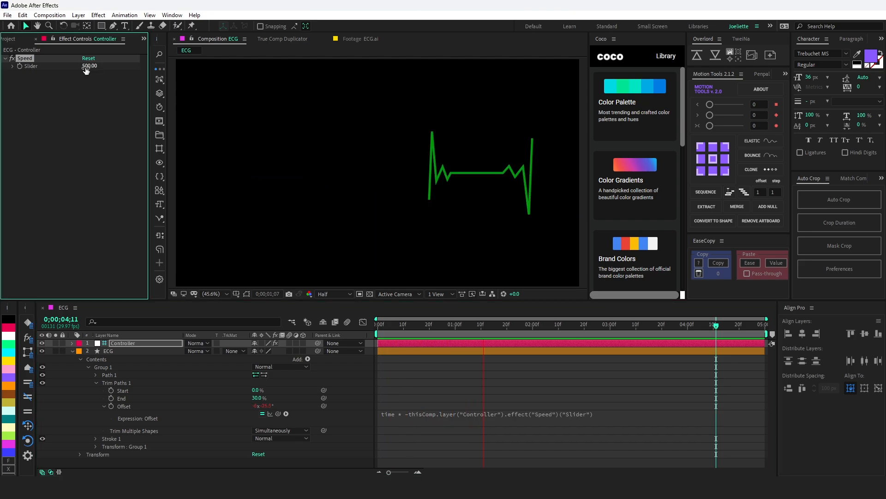
# - Set the Speed slider to 150 and preview the animation
pyautogui.click(85, 66)
pyautogui.write('1')
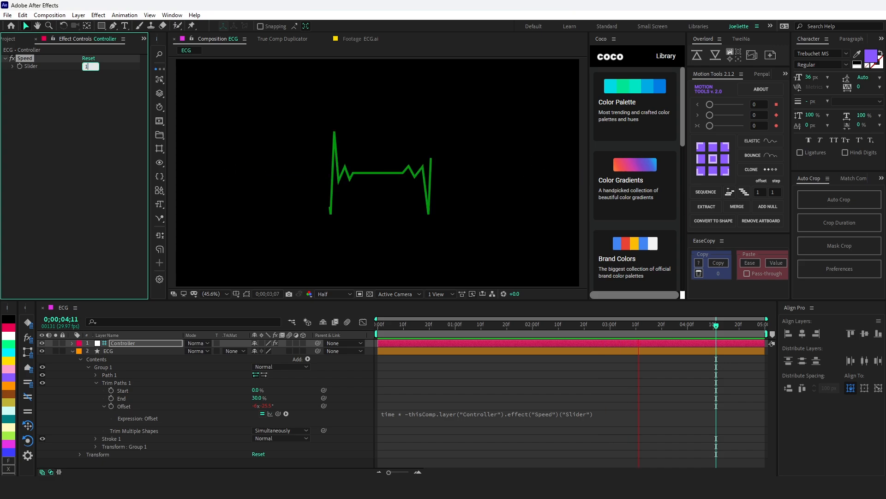
pyautogui.write('50')
pyautogui.press('Return')
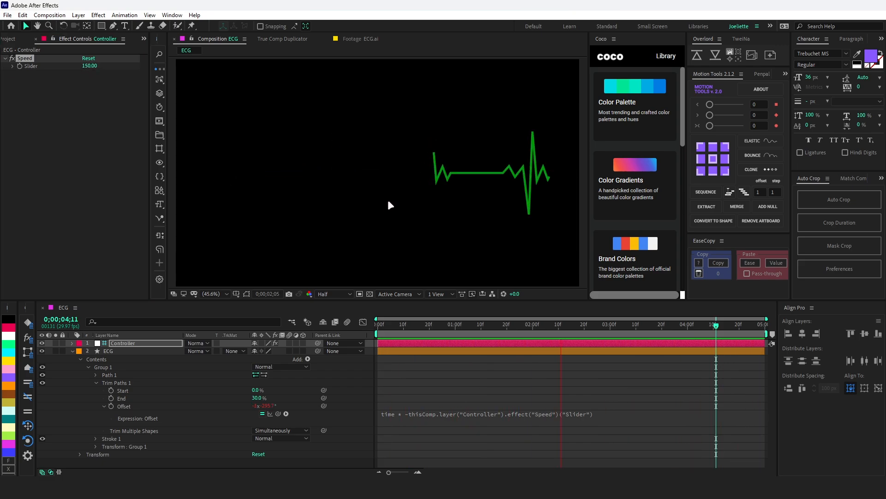
pyautogui.press('space')
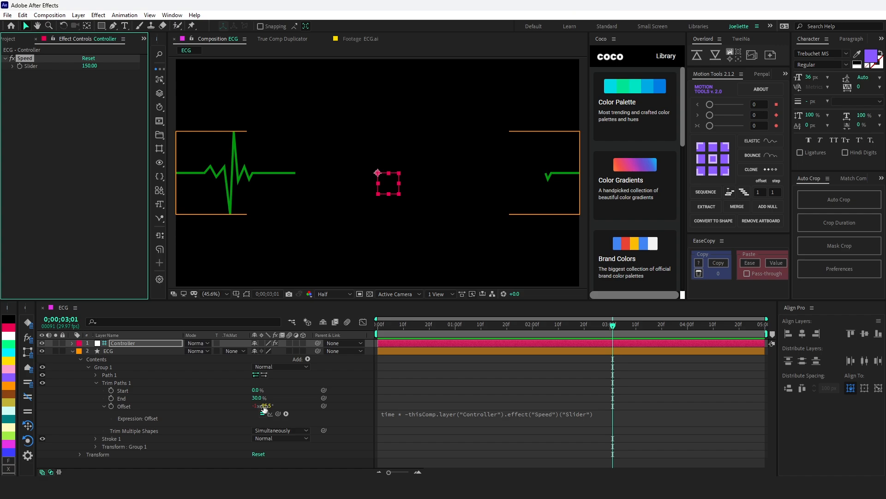
# - Append % 360 to the Offset expression and scrub the timeline to check the Offset value
pyautogui.moveTo(540, 330); pyautogui.dragTo(572, 328)
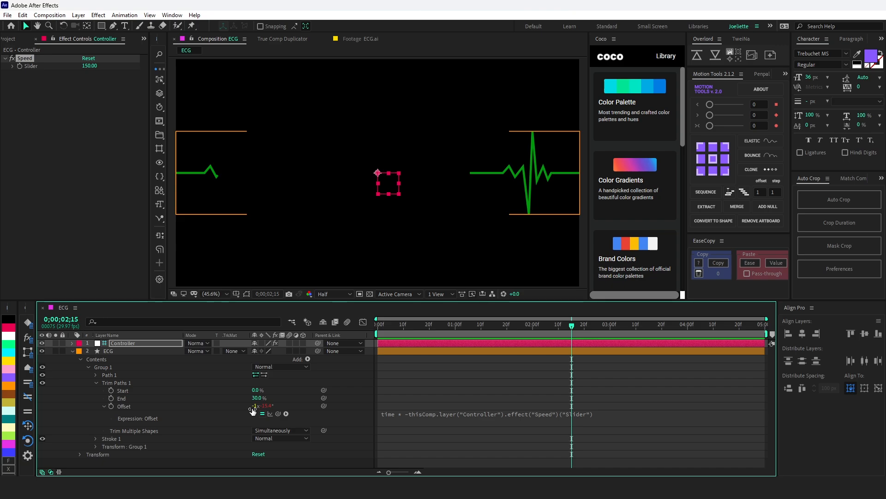
pyautogui.click(591, 420)
pyautogui.write('% 360')
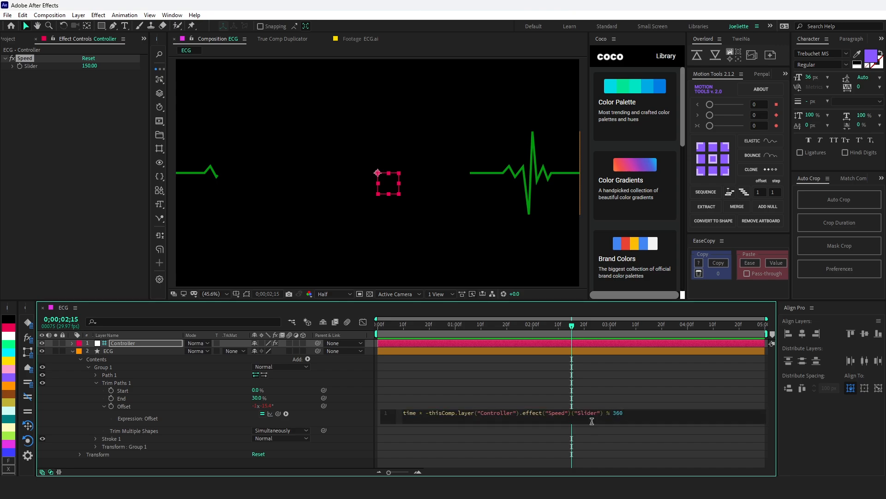
pyautogui.click(593, 425)
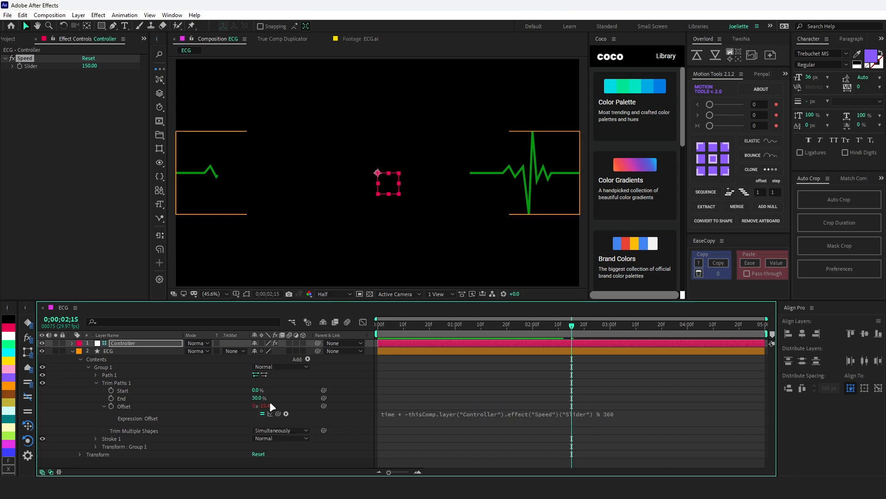
pyautogui.moveTo(520, 329); pyautogui.dragTo(573, 331)
# - Add a Color Control effect to the Controller null and rename it Line Color
pyautogui.click(126, 341)
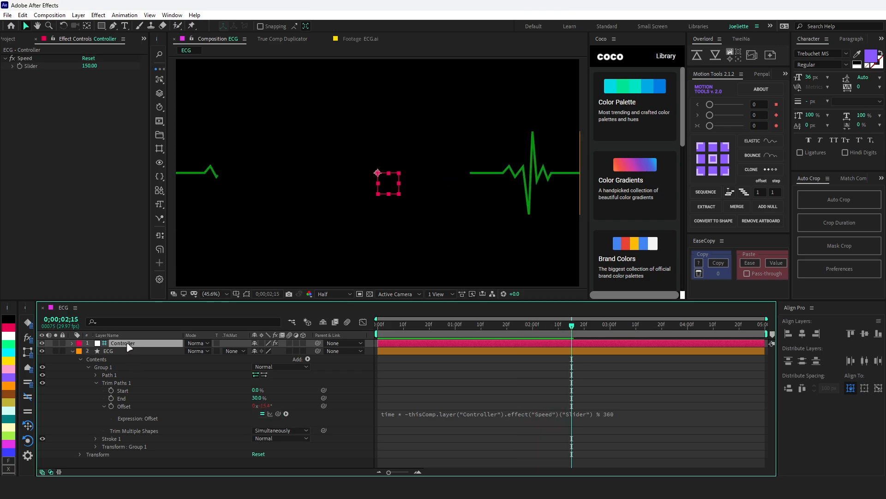
pyautogui.hotkey('ctrl', 'space')
pyautogui.write('cont')
pyautogui.click(80, 400)
pyautogui.press('Return')
pyautogui.write('L')
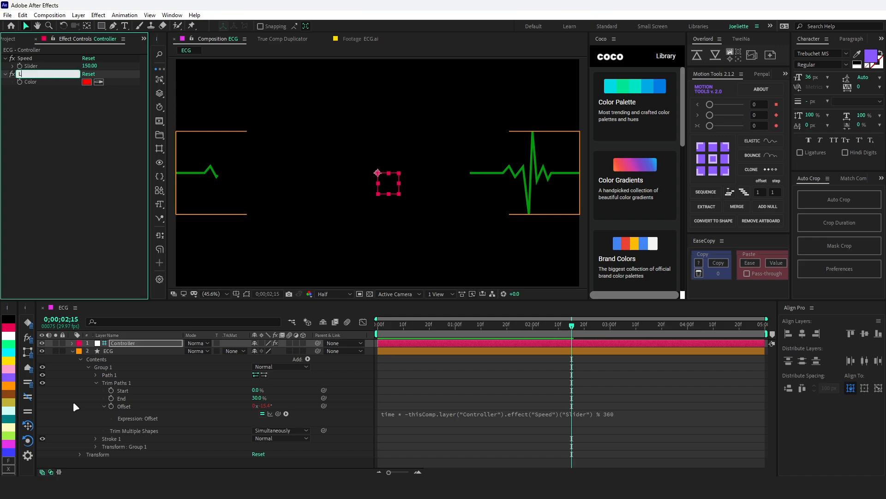
pyautogui.write('ine Color')
pyautogui.press('Return')
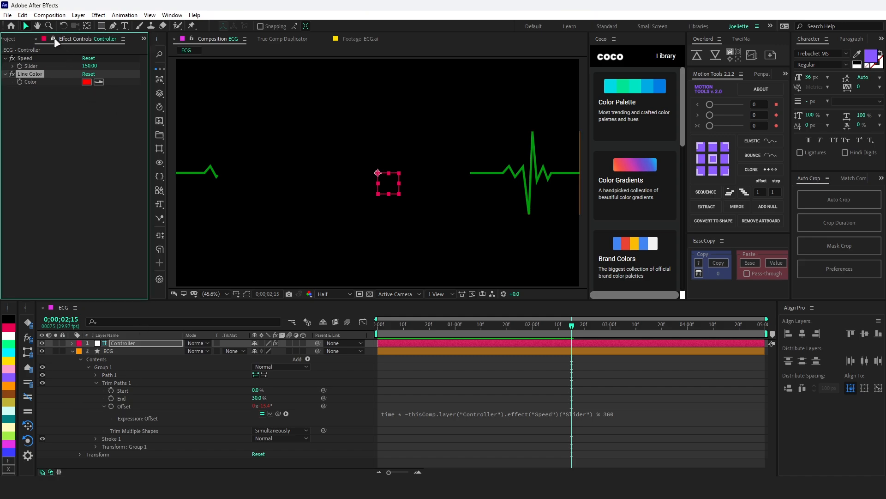
# - Sample the ECG stroke's green into the Line Color control and link the ECG layer's stroke Color to it
pyautogui.click(112, 350)
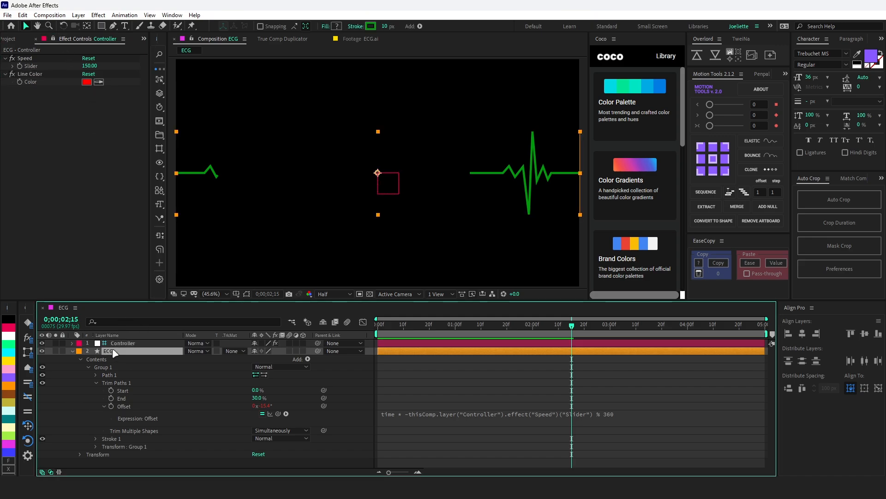
pyautogui.click(118, 323)
pyautogui.write('color')
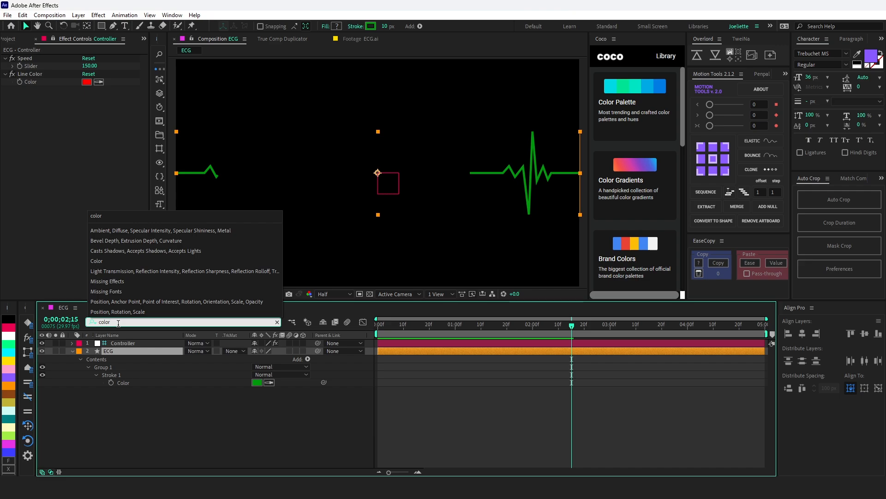
pyautogui.click(122, 383)
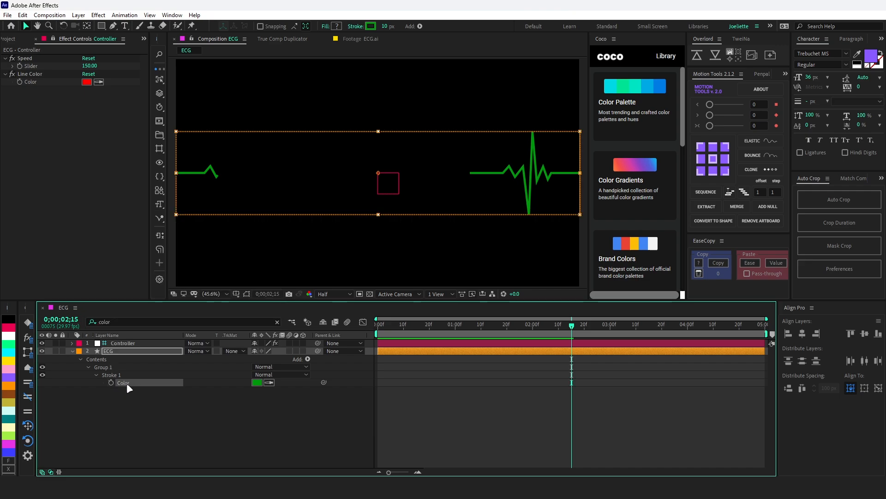
pyautogui.click(98, 82)
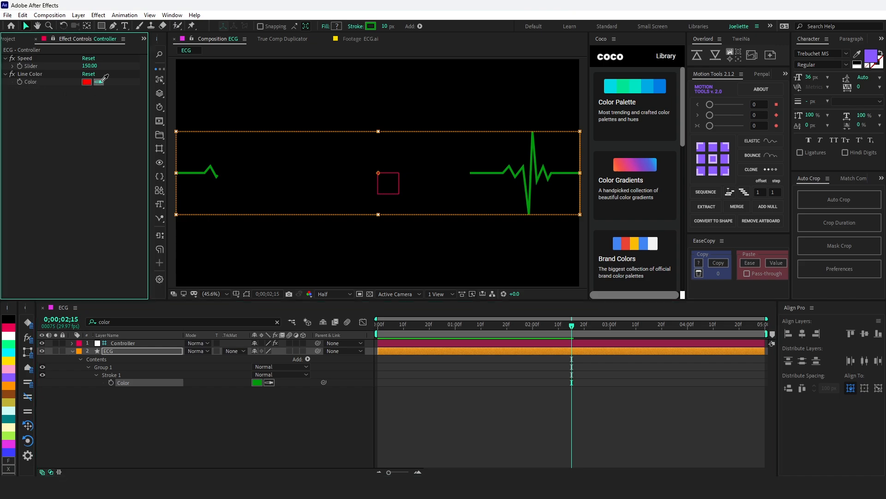
pyautogui.click(258, 381)
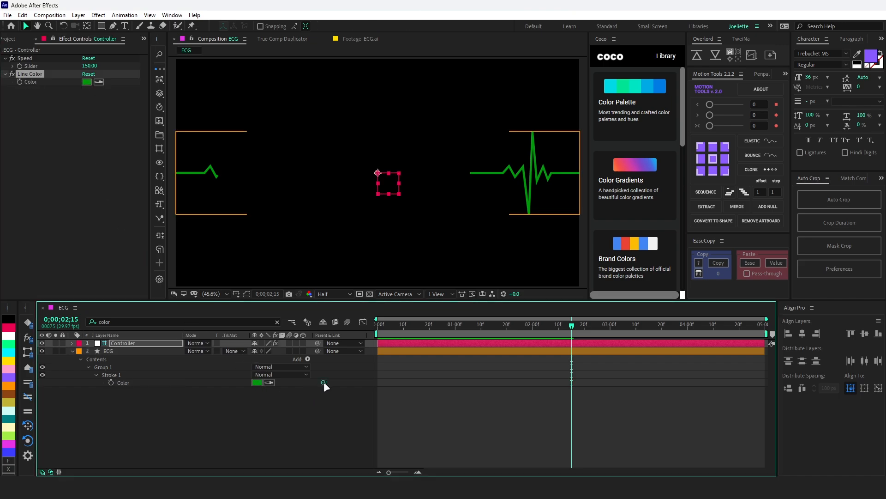
pyautogui.moveTo(323, 382); pyautogui.dragTo(27, 82)
# - Test the color link by shifting the Line Color hue without keeping the change
pyautogui.click(86, 82)
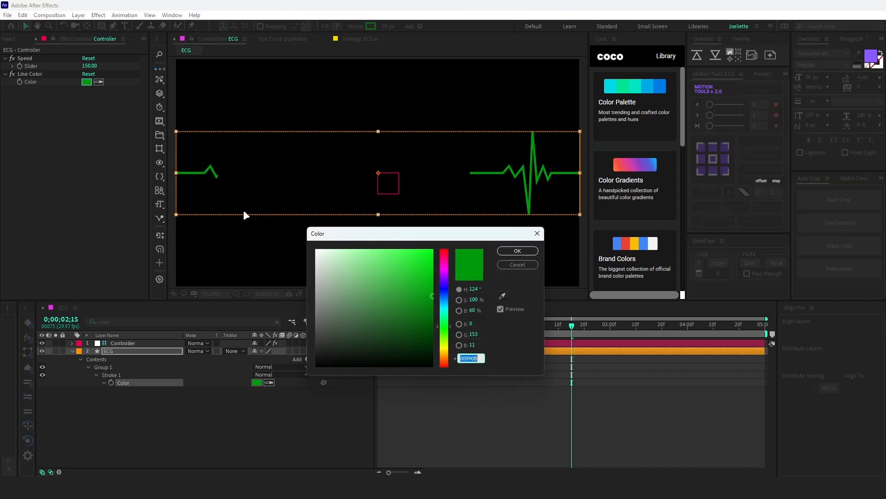
pyautogui.moveTo(447, 298); pyautogui.dragTo(446, 340)
pyautogui.click(510, 267)
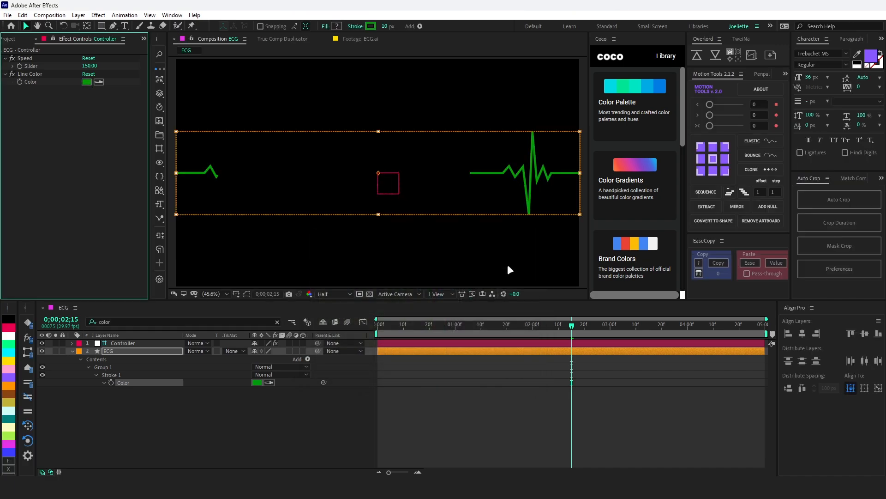
# - Duplicate the Controller's Speed slider and rename the copy Stroke Width
pyautogui.click(29, 57)
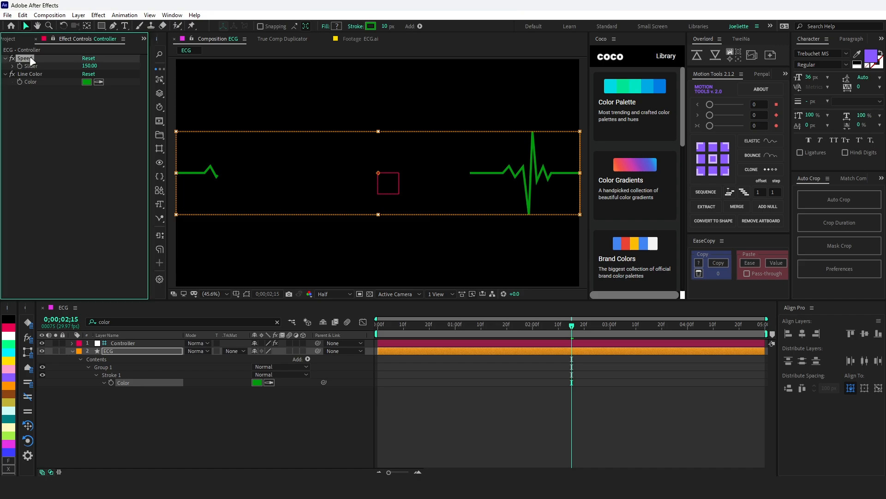
pyautogui.hotkey('ctrl', 'd')
pyautogui.press('Return')
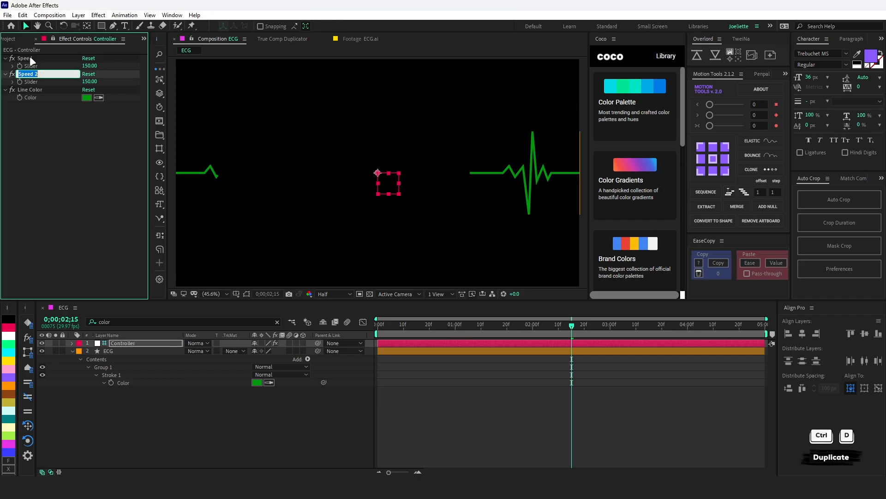
pyautogui.write('Stroke Width')
pyautogui.press('Return')
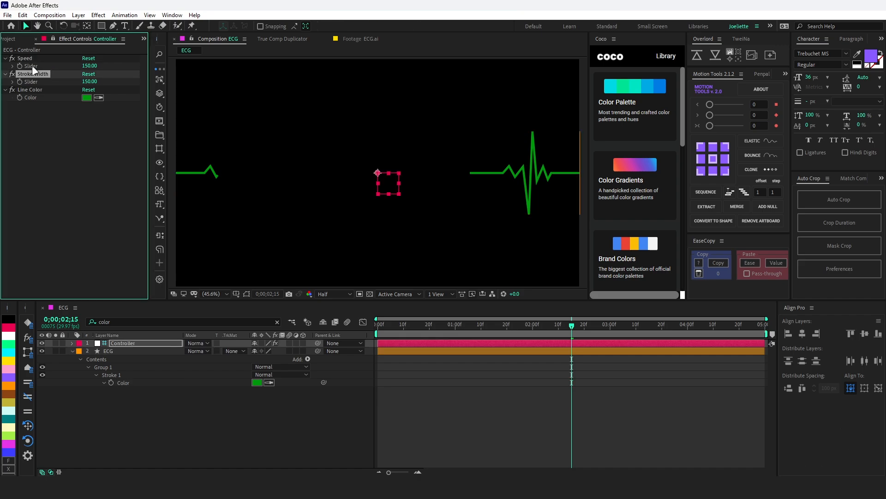
# - Link the ECG layer's Stroke Width to the Controller's Stroke Width slider and set that slider to 8
pyautogui.click(112, 349)
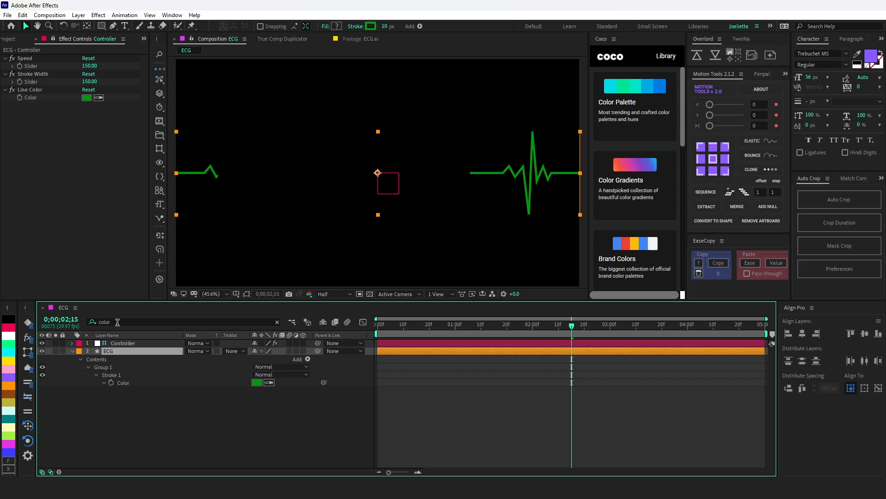
pyautogui.click(97, 321)
pyautogui.write('width')
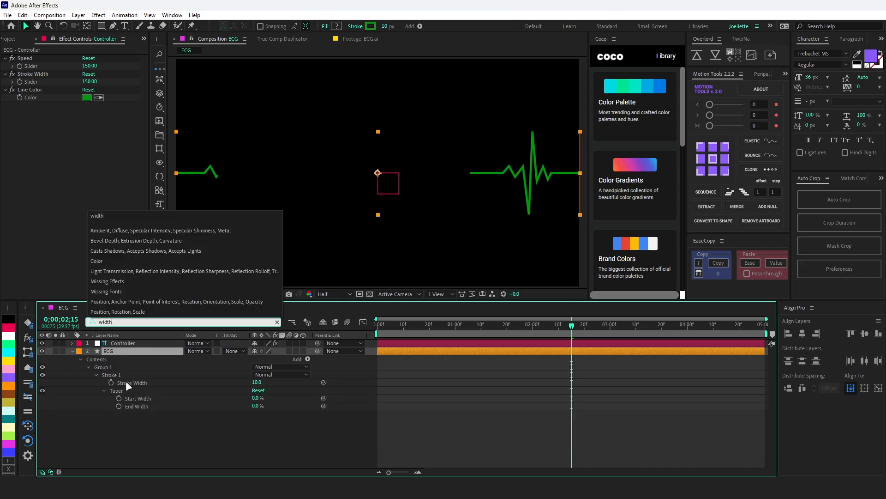
pyautogui.click(128, 383)
pyautogui.moveTo(324, 382); pyautogui.dragTo(27, 82)
pyautogui.click(85, 82)
pyautogui.write('8')
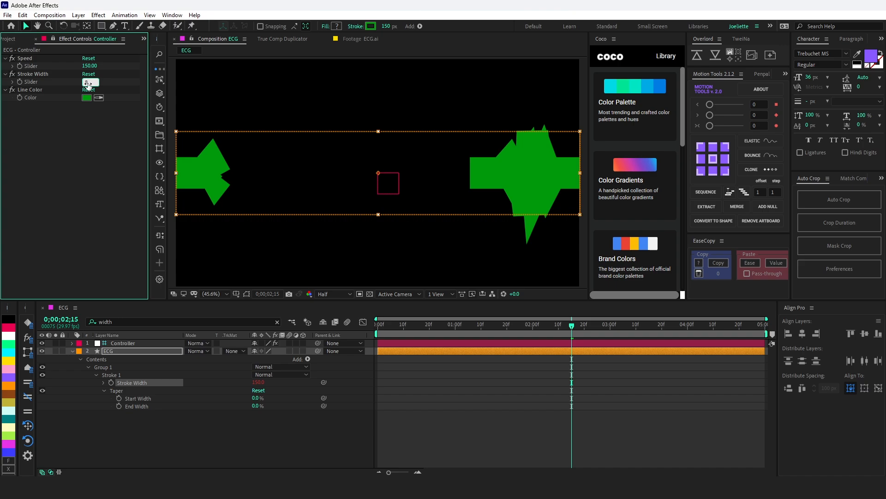
pyautogui.press('Return')
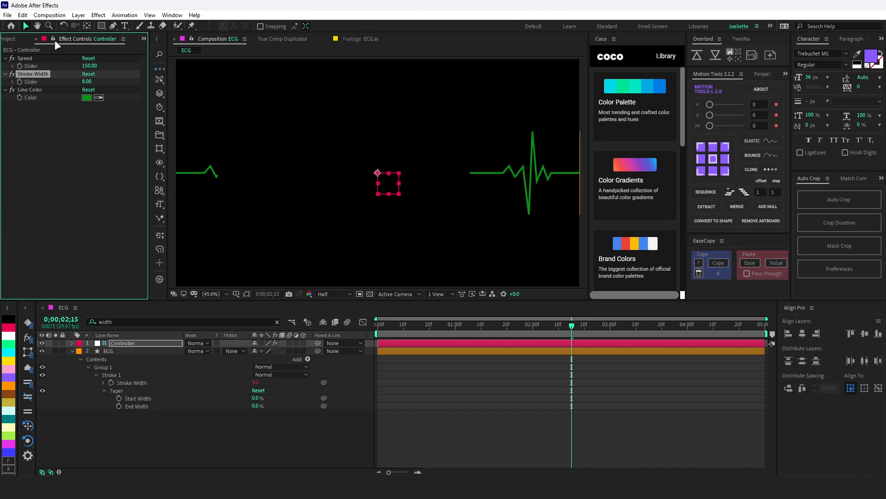
# - Set the ECG stroke's Taper End Length to 70% and check the tapered line at 0;00;01;12
pyautogui.click(107, 349)
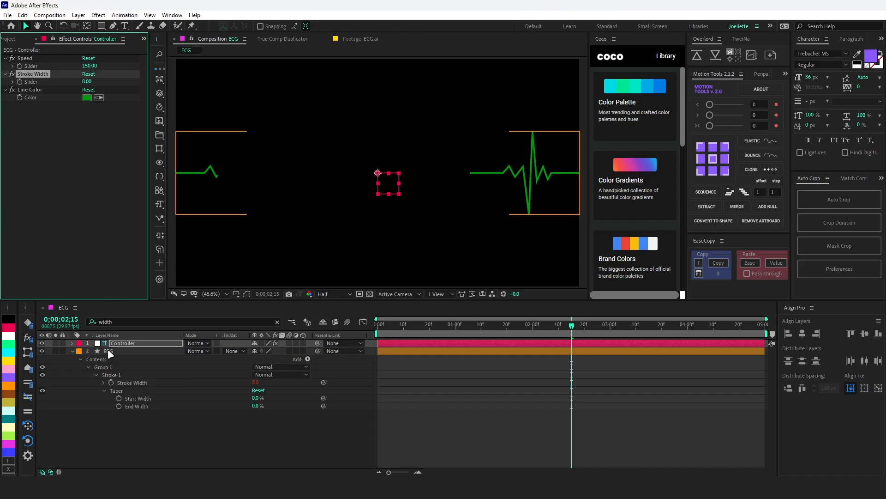
pyautogui.click(97, 320)
pyautogui.write('taper')
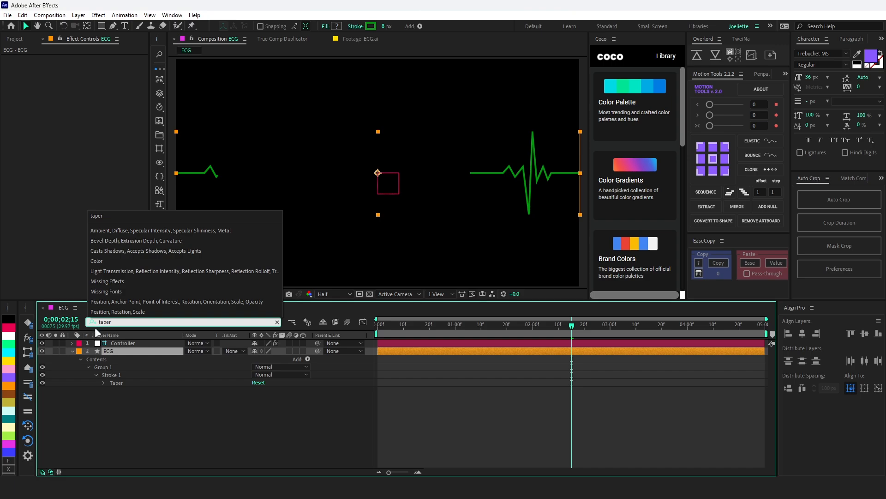
pyautogui.click(114, 383)
pyautogui.click(104, 383)
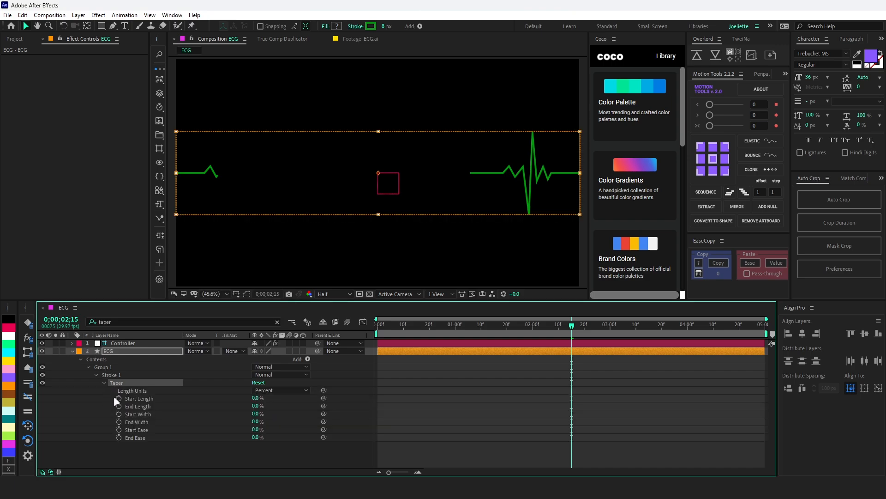
pyautogui.click(134, 406)
pyautogui.click(255, 405)
pyautogui.write('70')
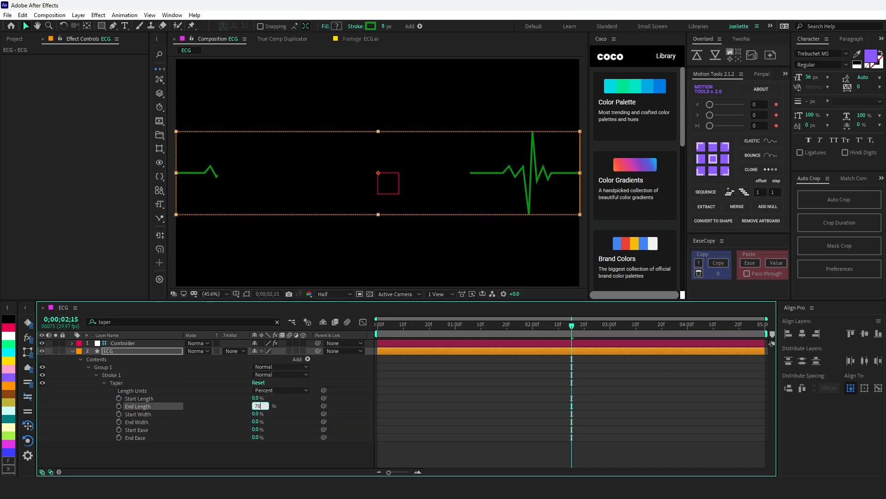
pyautogui.press('Return')
pyautogui.click(486, 324)
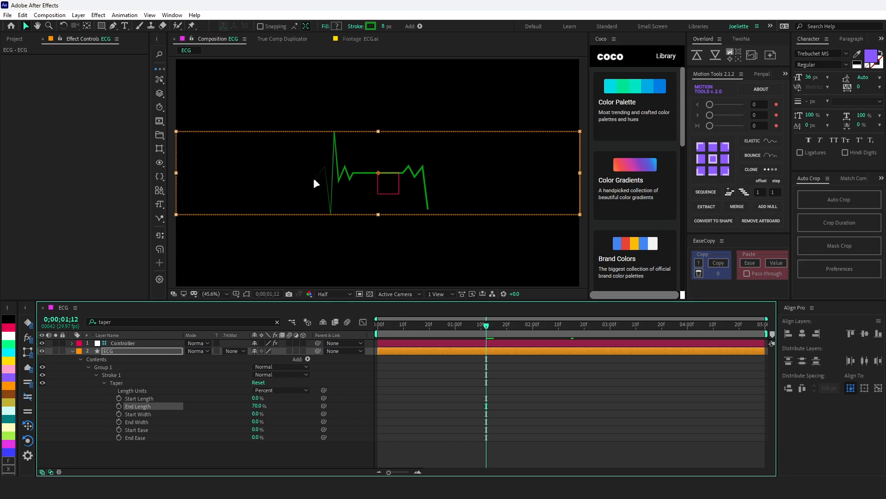
# - Apply a Glow effect to the ECG layer, duplicate it and set the copy's Glow Radius to 50
pyautogui.hotkey('ctrl', 'space')
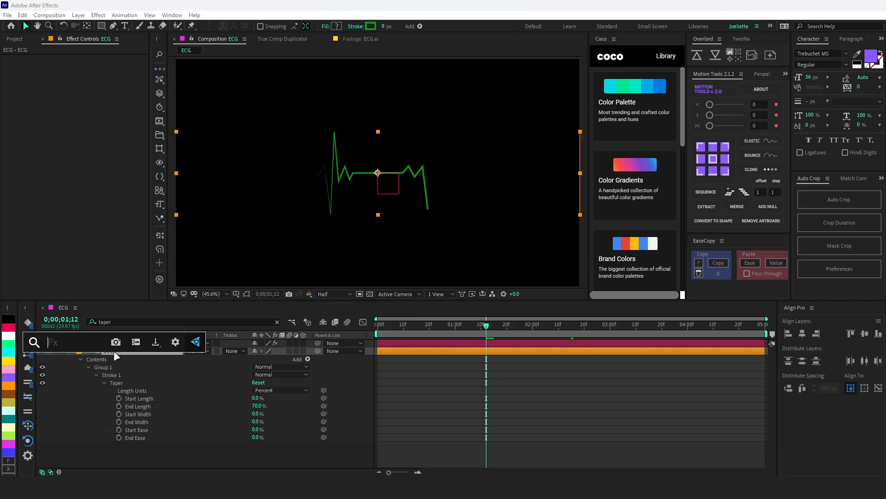
pyautogui.write('glo')
pyautogui.press('Return')
pyautogui.hotkey('ctrl', 'd')
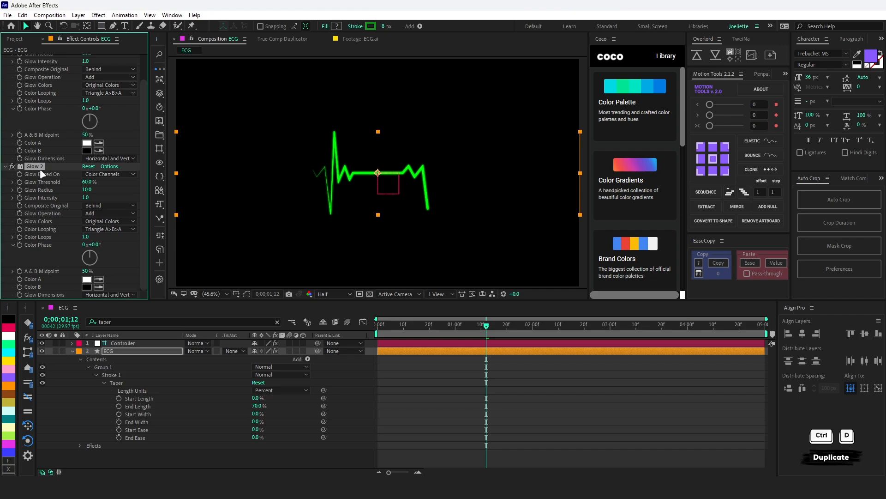
pyautogui.click(87, 190)
pyautogui.write('50')
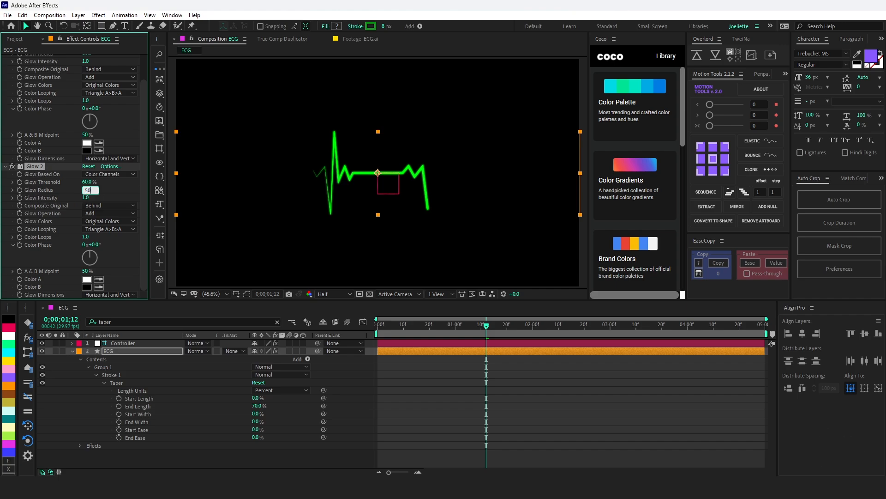
pyautogui.press('Return')
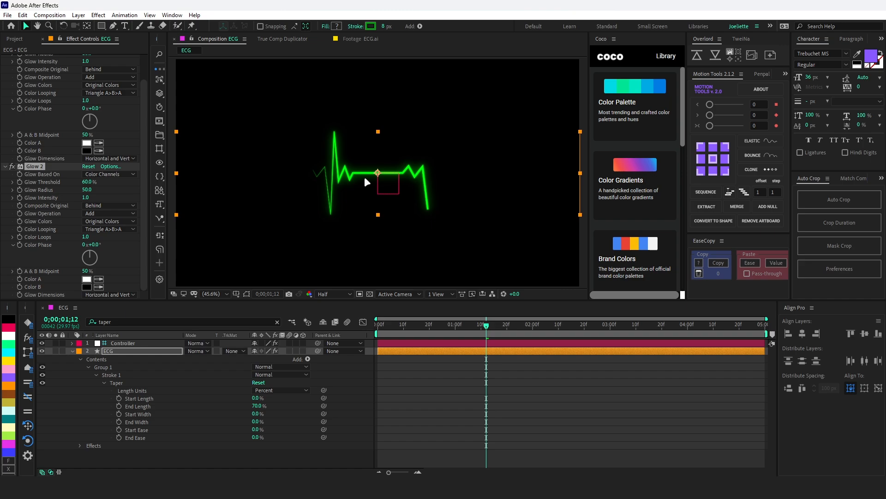
# - Add Deep Glow to the ECG layer with a Radius of 100 and turn off both Glow effects for comparison
pyautogui.keyDown('ctrl'); pyautogui.click(5, 167); pyautogui.keyUp('ctrl')
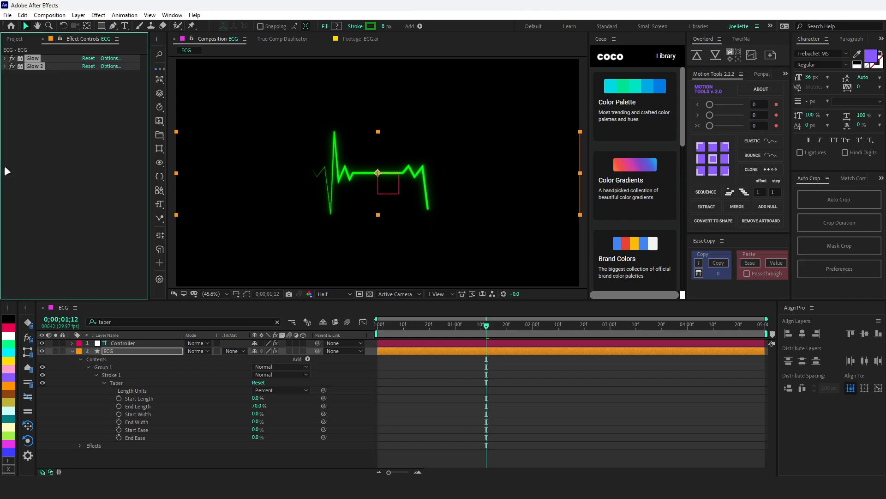
pyautogui.hotkey('ctrl', 'space')
pyautogui.write('deep')
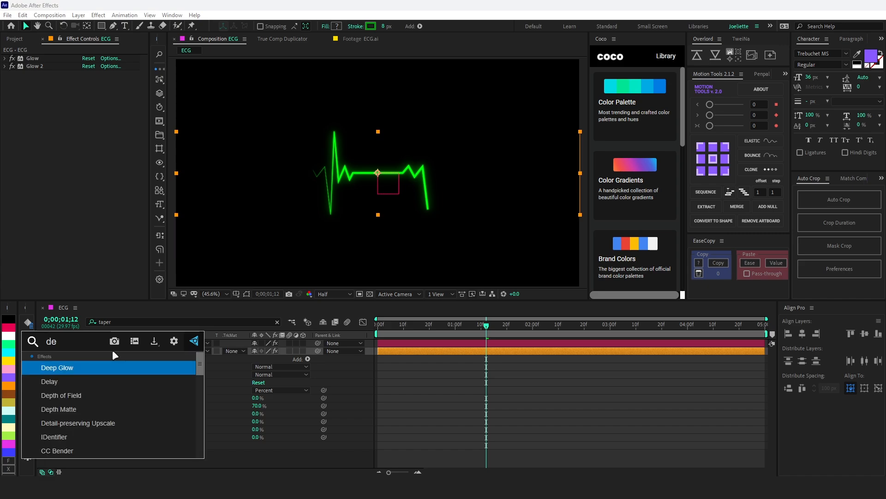
pyautogui.press('Return')
pyautogui.click(12, 58)
pyautogui.click(12, 66)
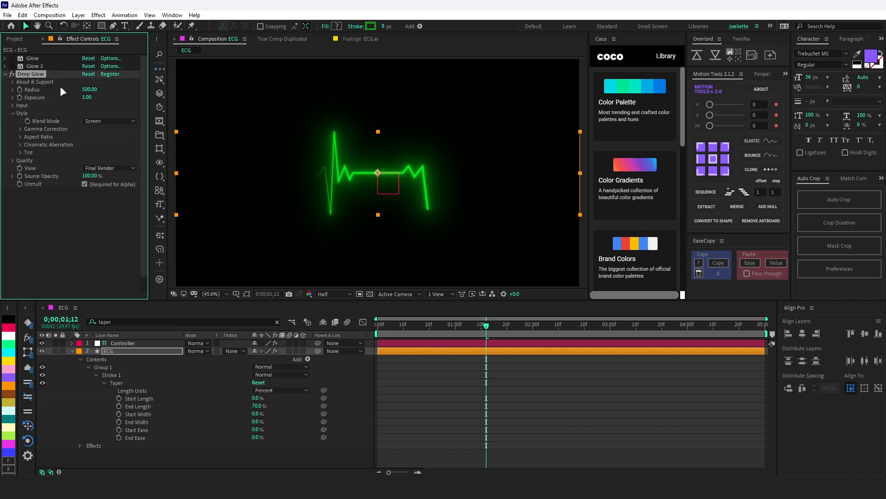
pyautogui.click(89, 89)
pyautogui.write('100')
pyautogui.press('Return')
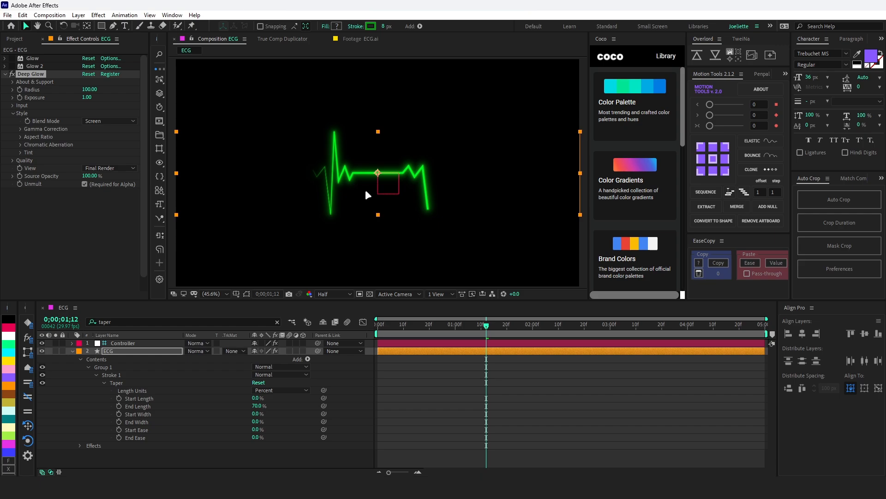
# - Turn off Deep Glow and re-enable both Glow effects on the ECG layer
pyautogui.click(12, 74)
pyautogui.click(12, 66)
pyautogui.click(12, 59)
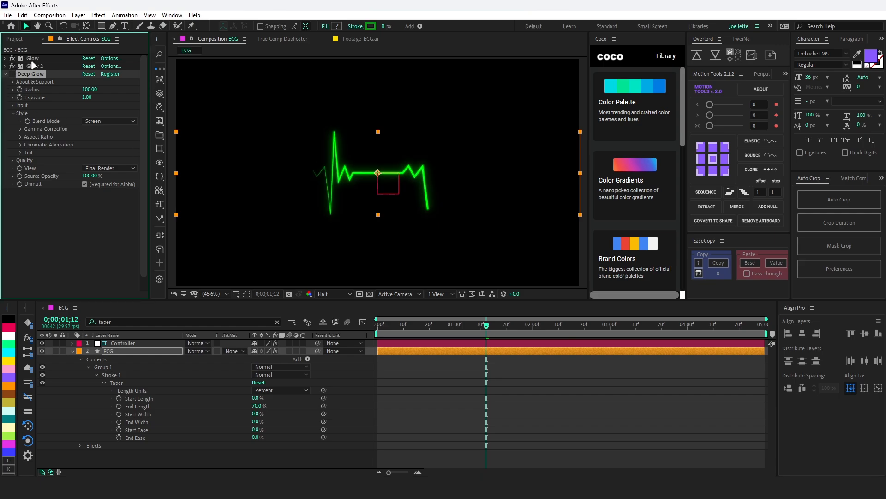
# - Collapse the ECG layer, clear the timeline filter and create a comp-size solid named Background
pyautogui.click(72, 351)
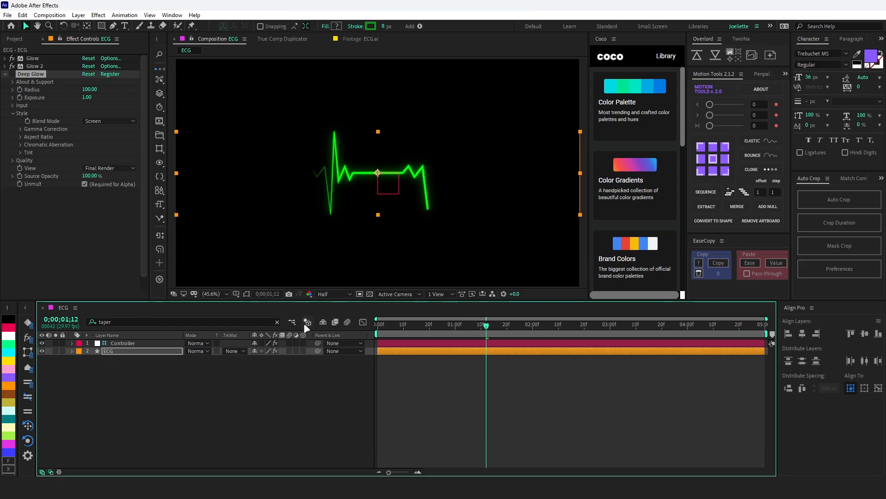
pyautogui.click(277, 322)
pyautogui.click(174, 378)
pyautogui.hotkey('ctrl', 'y')
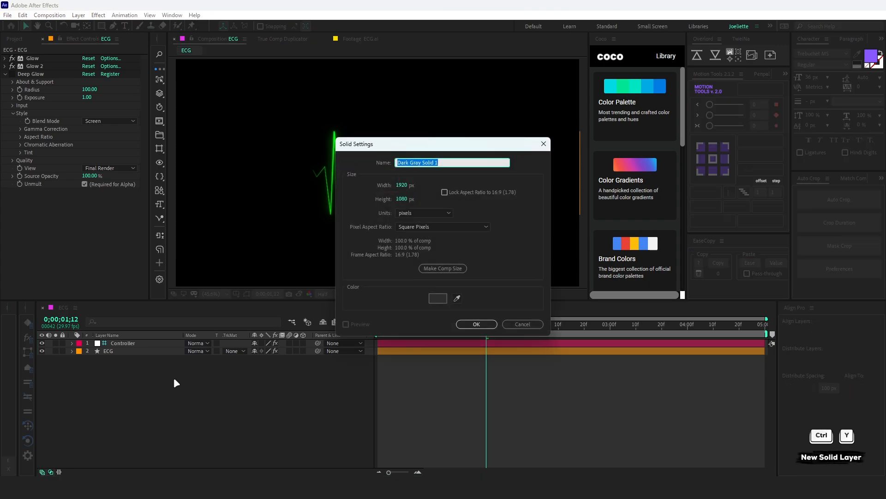
pyautogui.write('Background')
pyautogui.click(438, 269)
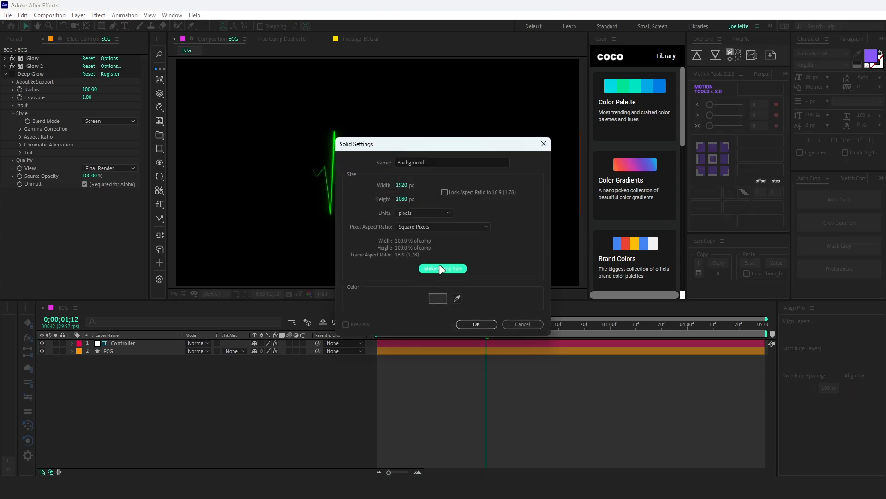
pyautogui.click(476, 324)
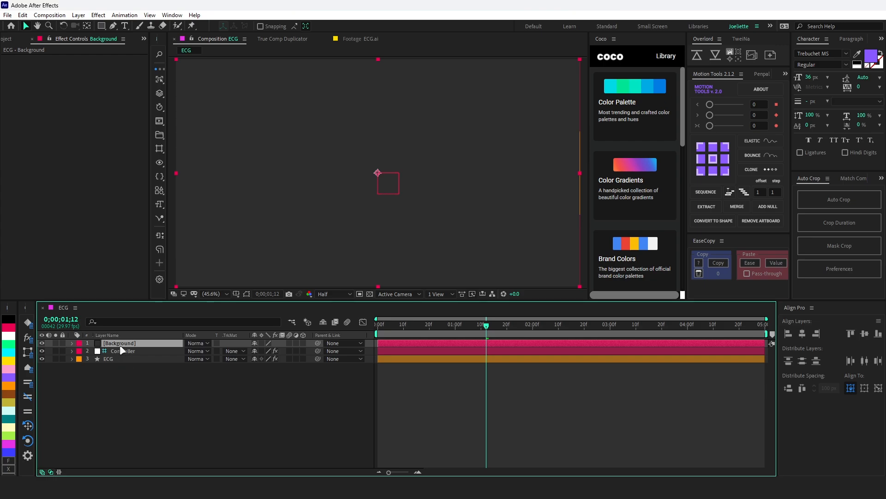
# - Move the Background layer beneath the ECG layer and apply a Fill effect to it
pyautogui.moveTo(120, 346); pyautogui.dragTo(120, 363)
pyautogui.hotkey('ctrl', 'space')
pyautogui.write('fill')
pyautogui.press('Return')
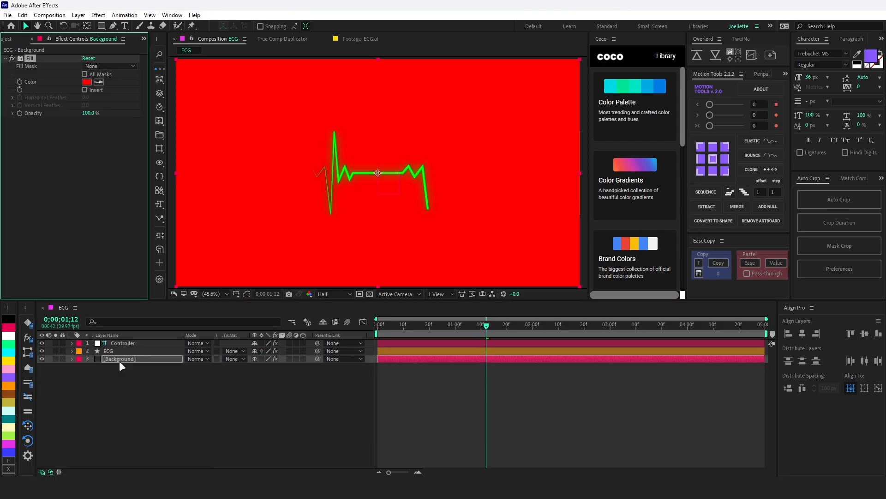
# - Filter the timeline for color properties, duplicate the Controller's Line Color control and rename the copy Background Color
pyautogui.hotkey('ctrl', 'f')
pyautogui.write('color')
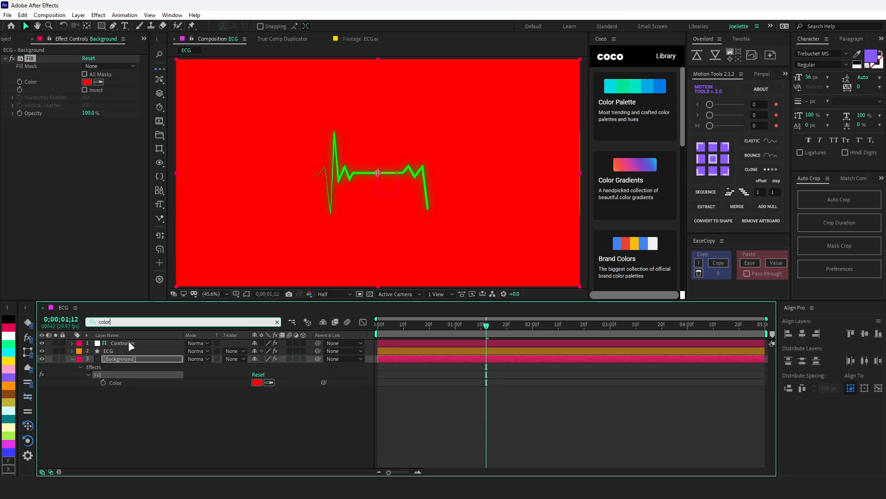
pyautogui.click(125, 343)
pyautogui.click(31, 88)
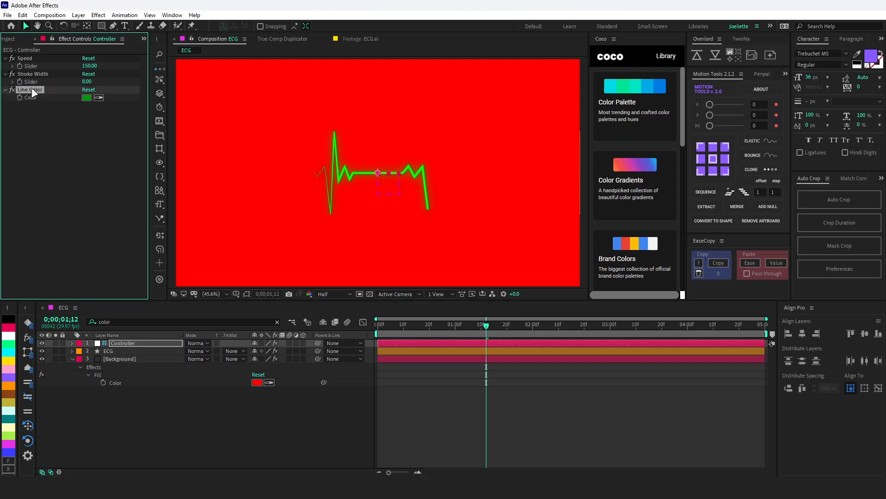
pyautogui.hotkey('ctrl', 'd')
pyautogui.press('Return')
pyautogui.write('Background')
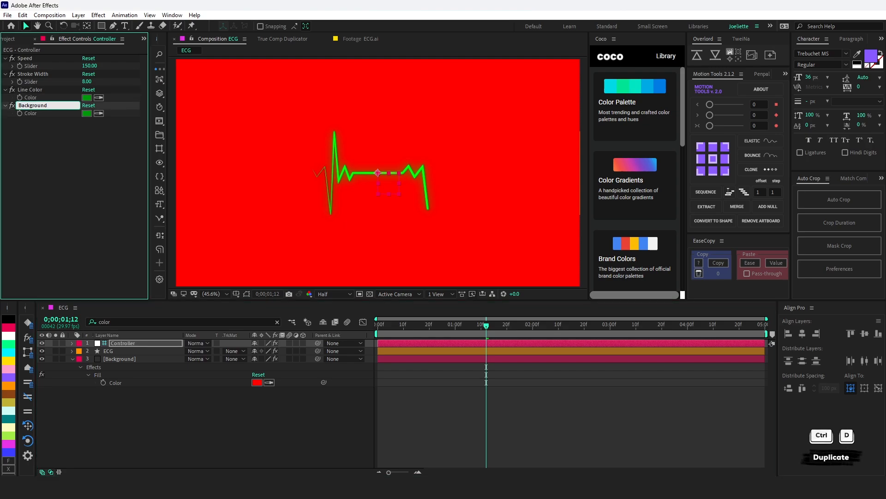
pyautogui.write(' Color')
pyautogui.click(279, 368)
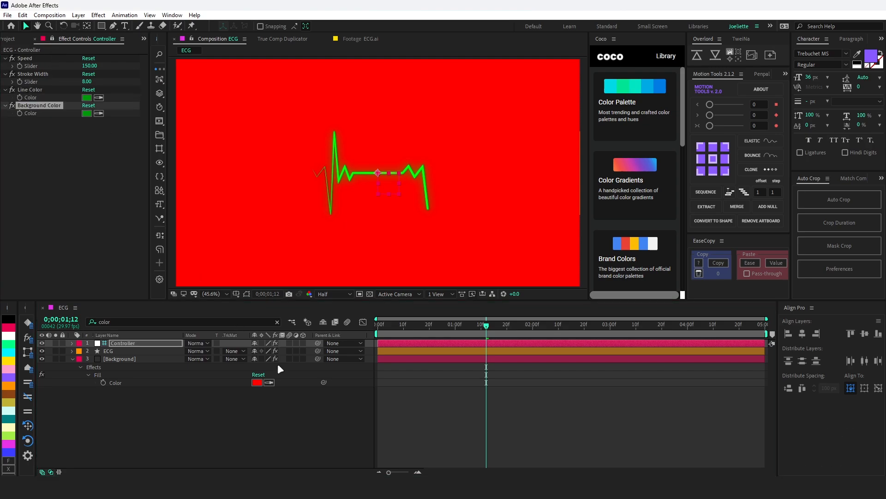
# - Link the Background's Fill color to the Background Color control, set that control's brightness to 10% and clear the timeline filter
pyautogui.moveTo(324, 382); pyautogui.dragTo(29, 112)
pyautogui.click(85, 113)
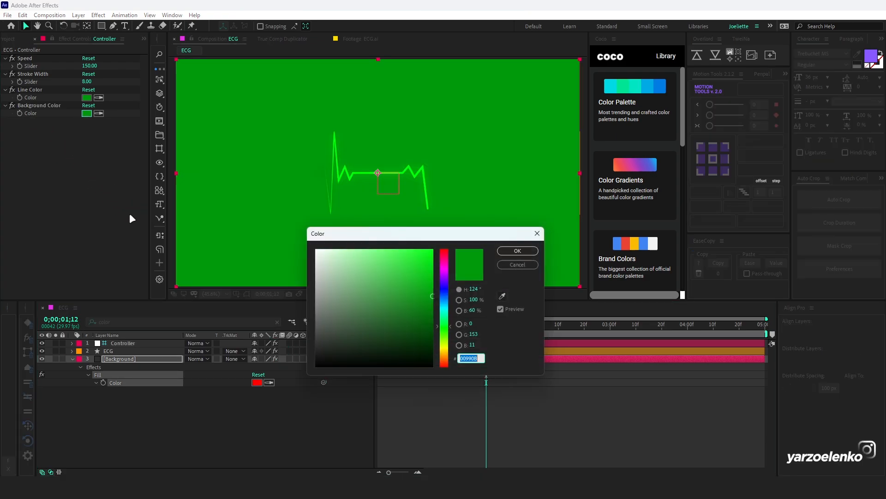
pyautogui.click(471, 310)
pyautogui.write('10')
pyautogui.click(517, 251)
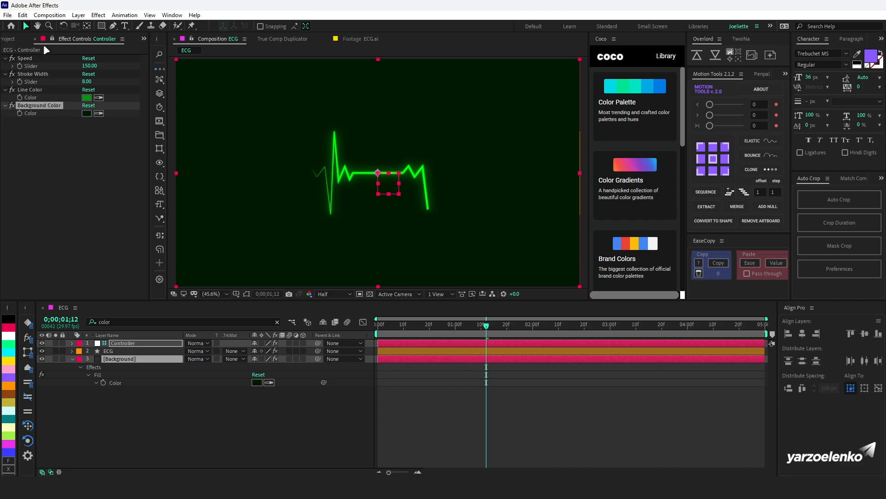
pyautogui.click(277, 322)
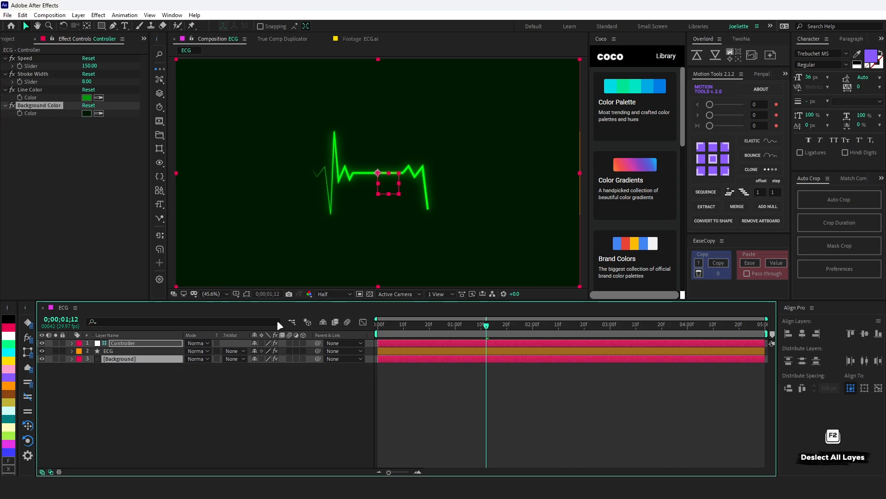
pyautogui.hotkey('ctrl', 'shift', 'a')
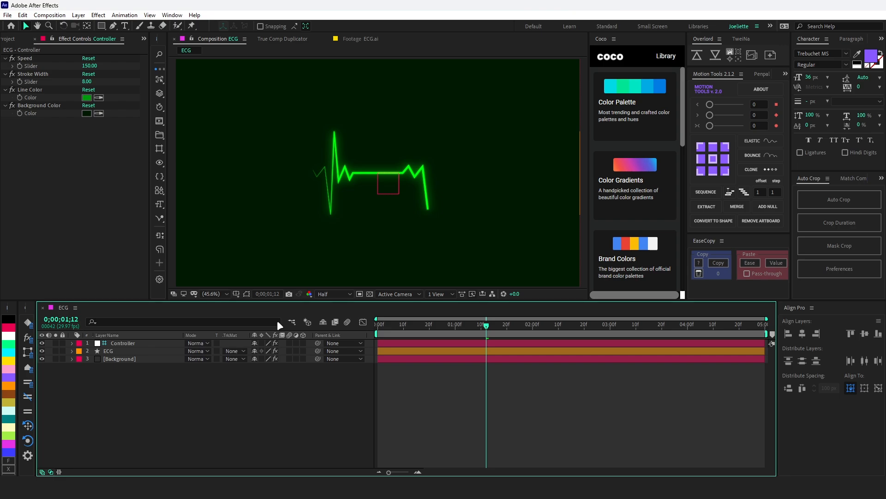
# - Duplicate the Background layer, rename the copy Grid and remove all of its effects
pyautogui.click(122, 359)
pyautogui.hotkey('ctrl', 'd')
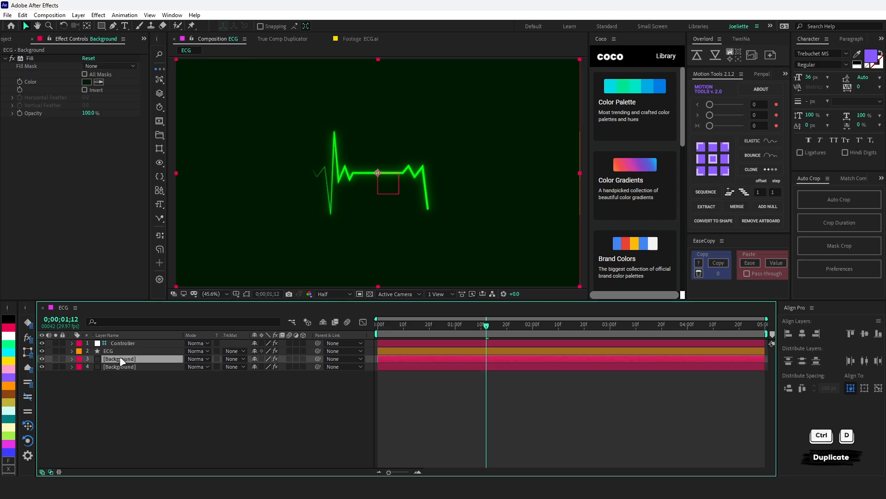
pyautogui.press('Return')
pyautogui.write('Grid')
pyautogui.press('Return')
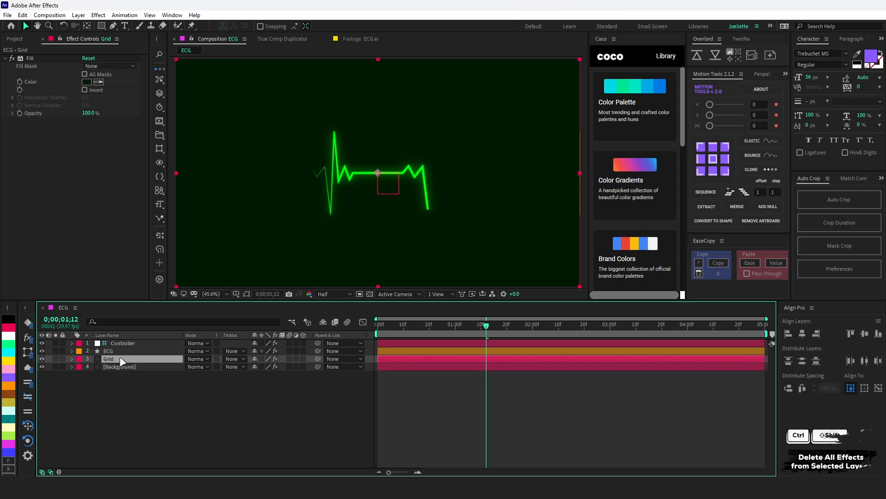
pyautogui.hotkey('ctrl', 'shift', 'e')
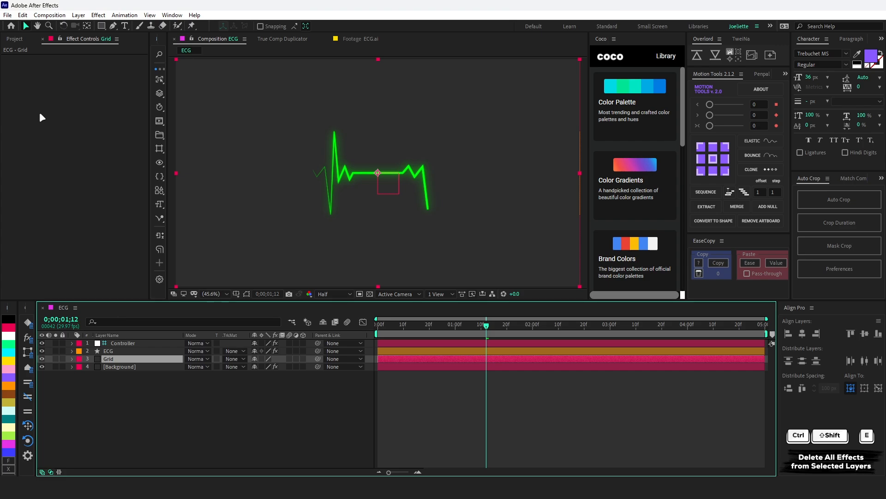
# - Apply the Grid effect to the Grid layer and set its Opacity to 10%
pyautogui.hotkey('ctrl', 'space')
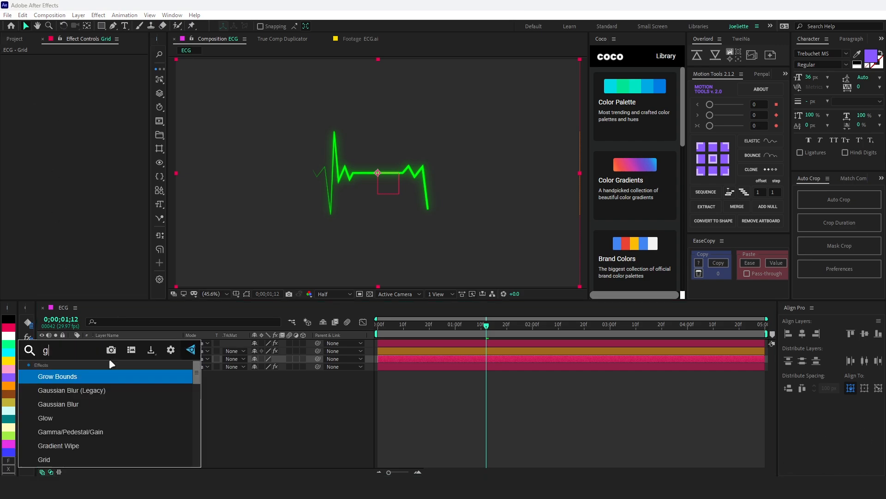
pyautogui.write('gri')
pyautogui.press('Return')
pyautogui.click(88, 137)
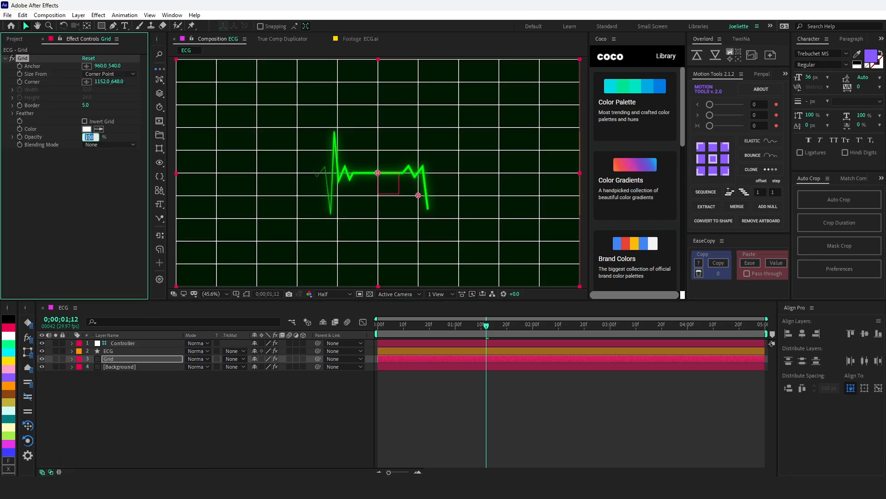
pyautogui.write('10')
pyautogui.press('Return')
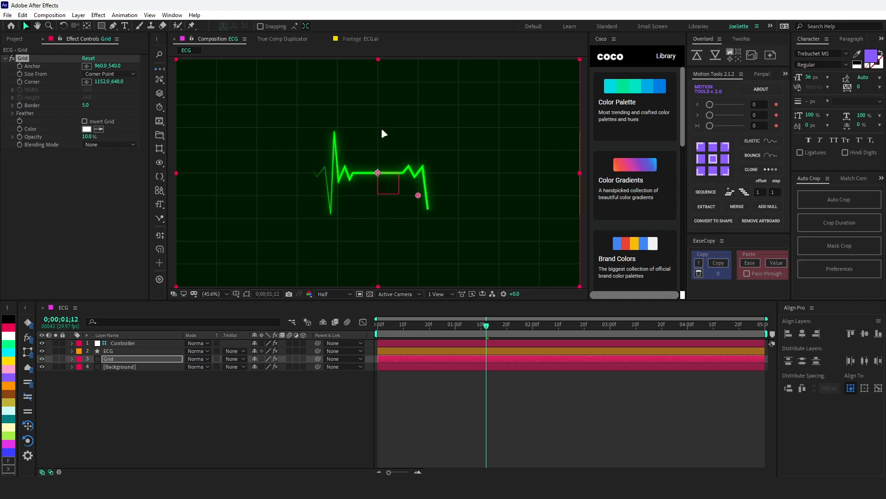
# - Set the Grid effect's Feather Width and Height to 5
pyautogui.click(12, 113)
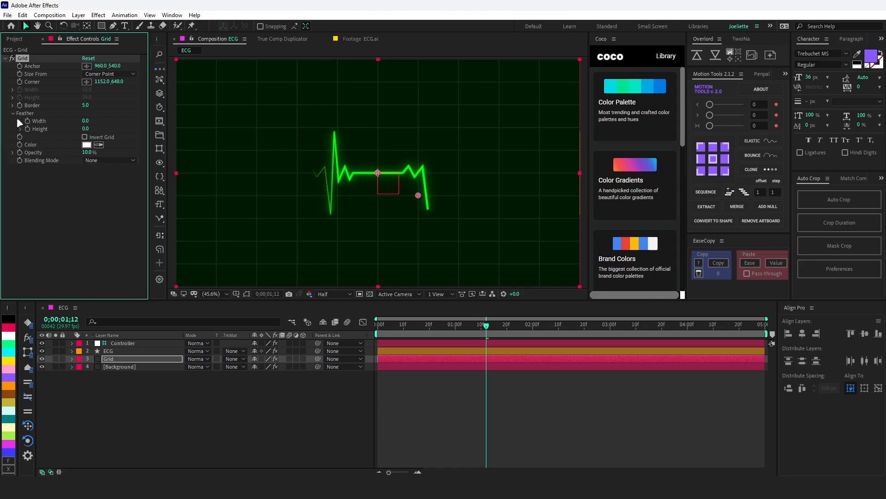
pyautogui.click(84, 121)
pyautogui.write('5')
pyautogui.press('Tab')
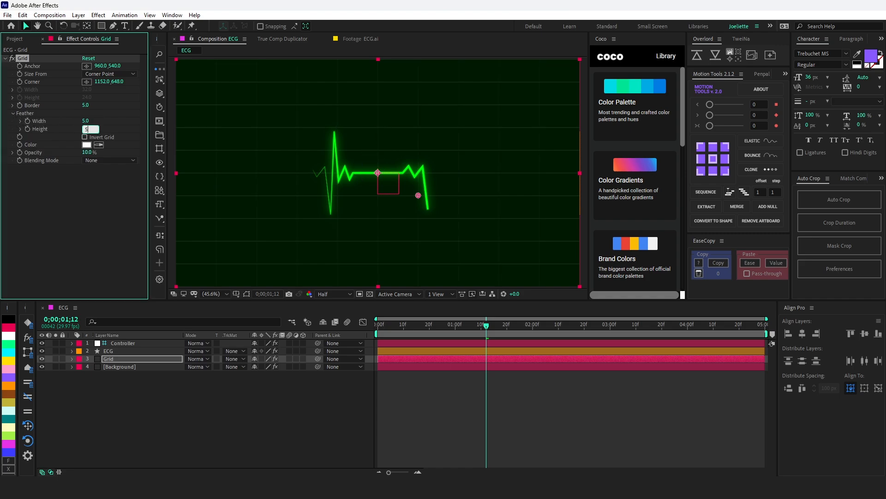
pyautogui.write('5')
pyautogui.press('Return')
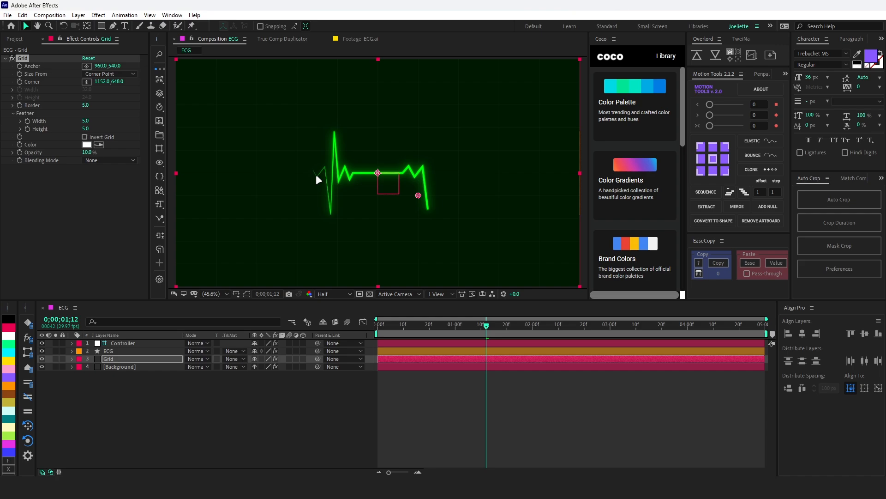
# - Create an empty shape layer named Dot and place it directly above the ECG layer
pyautogui.rightClick(187, 387)
pyautogui.moveTo(258, 287)
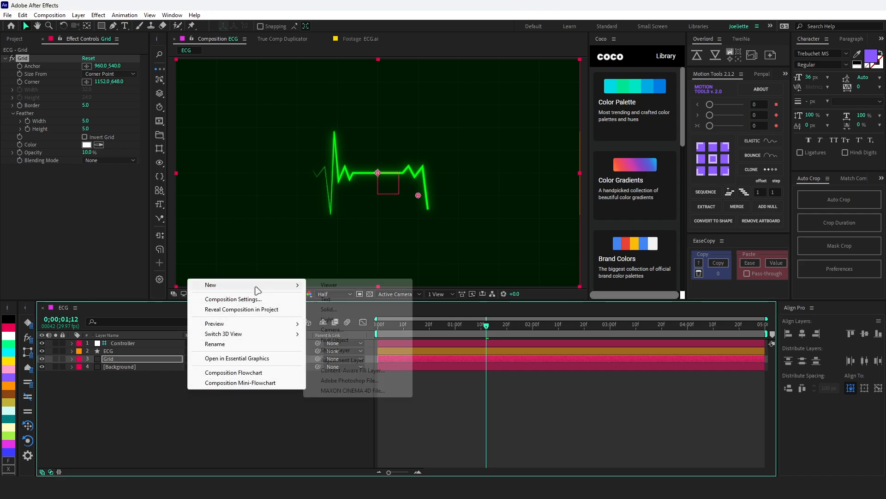
pyautogui.click(336, 350)
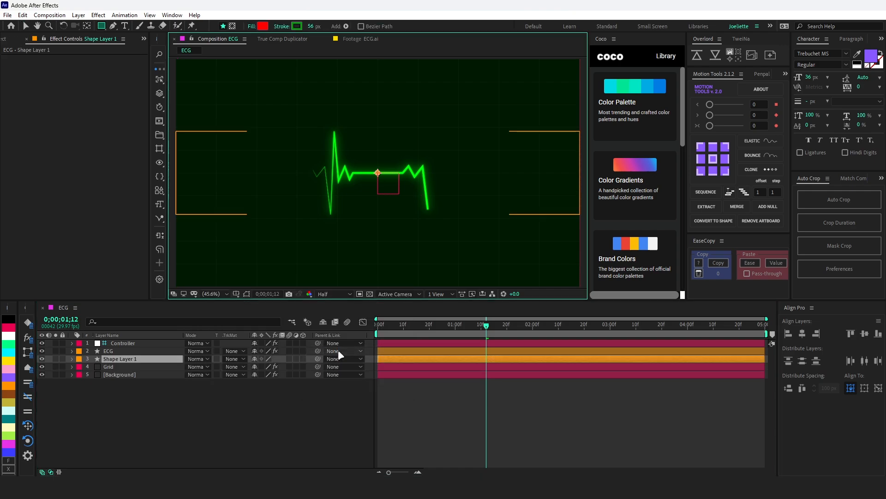
pyautogui.press('Return')
pyautogui.write('Dot')
pyautogui.press('Return')
pyautogui.moveTo(111, 359); pyautogui.dragTo(110, 354)
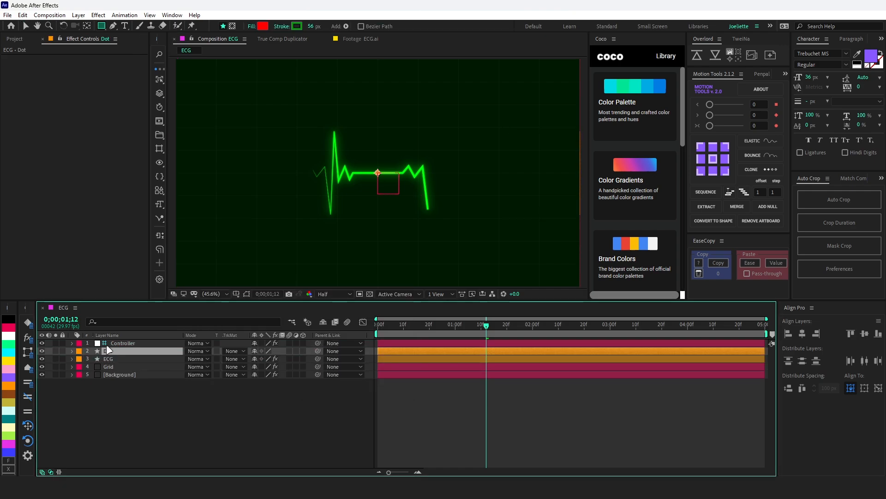
# - Add an Ellipse path and a Fill to the Dot shape layer
pyautogui.click(346, 26)
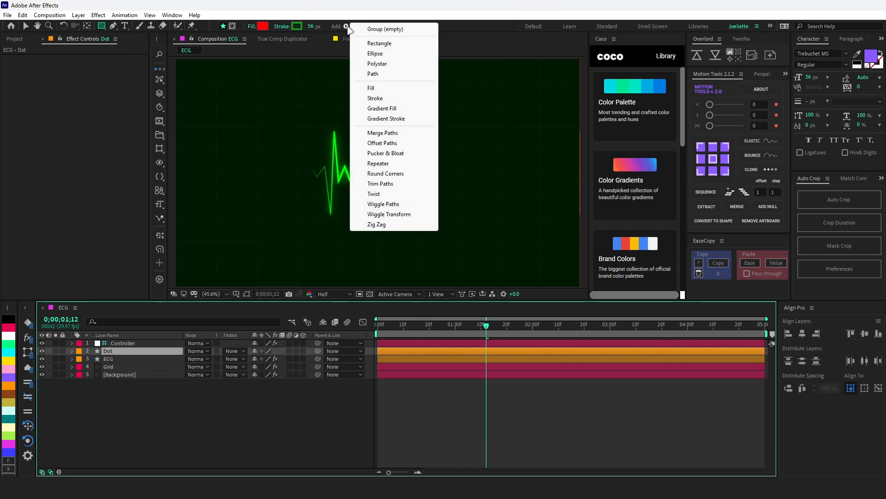
pyautogui.click(382, 56)
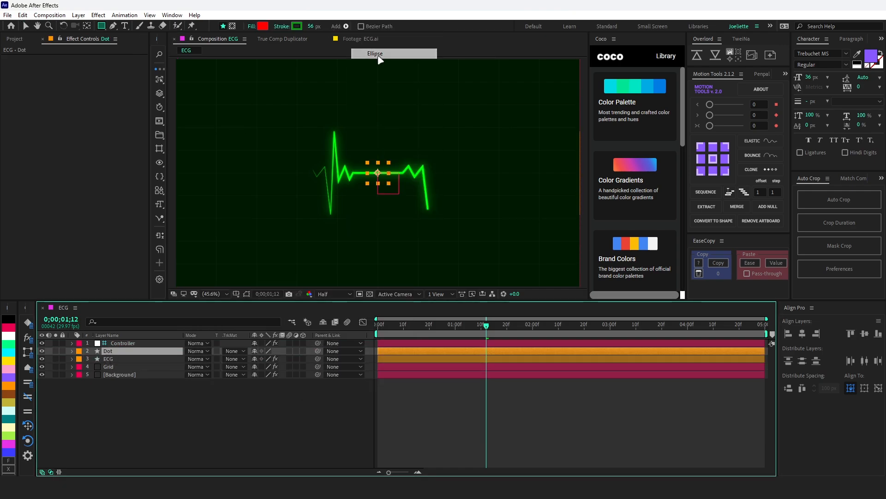
pyautogui.click(347, 26)
pyautogui.click(373, 88)
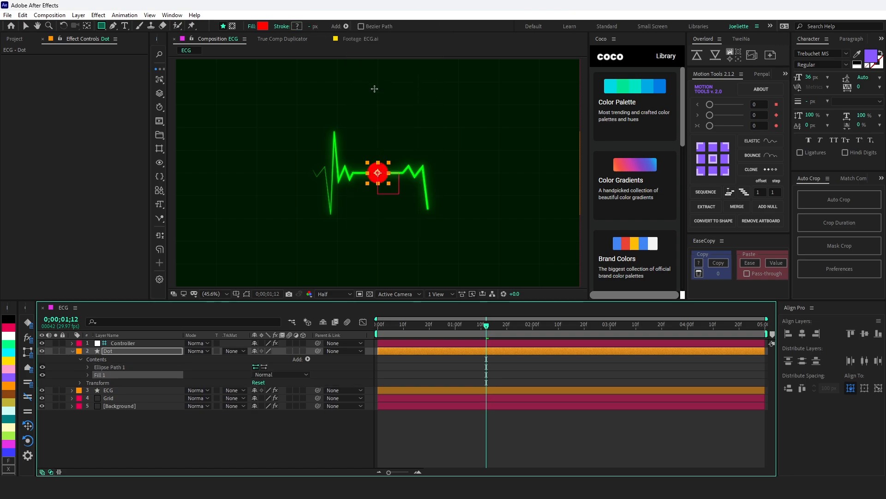
# - Set the Dot's Ellipse Path size to 20 by 20 and check it close up against the line
pyautogui.click(107, 367)
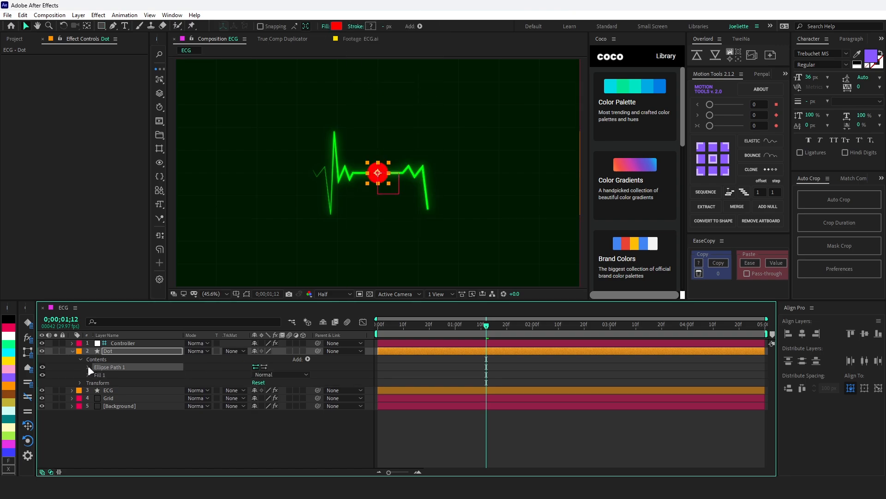
pyautogui.click(88, 367)
pyautogui.click(266, 374)
pyautogui.write('20')
pyautogui.press('Return')
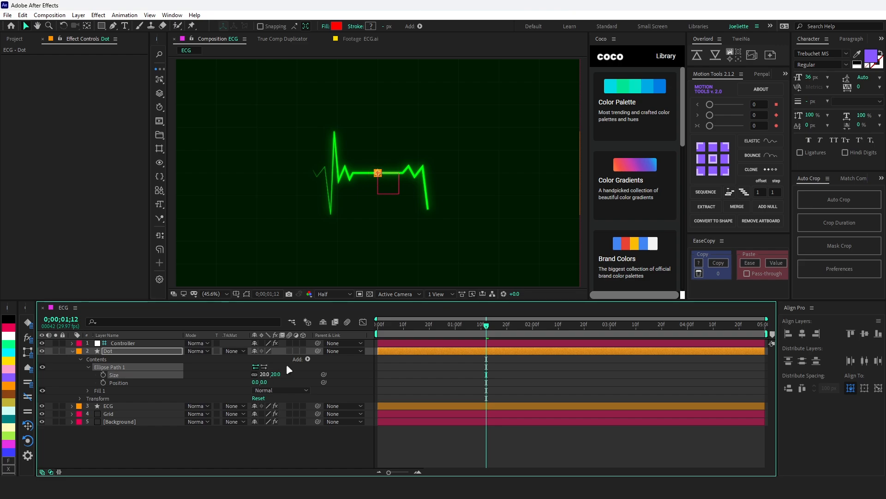
pyautogui.click(392, 430)
pyautogui.scroll(4, 376, 186)
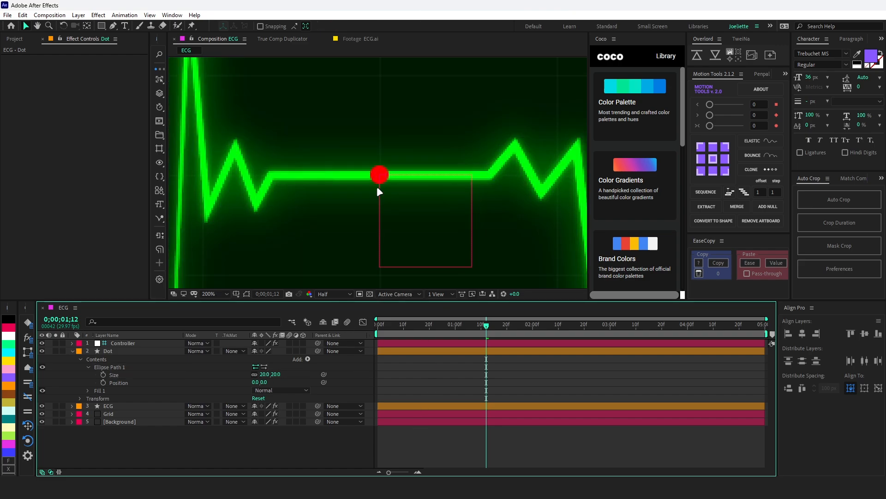
pyautogui.scroll(-2, 384, 174)
# - Link the Dot's Fill color to the Controller's Line Color
pyautogui.click(87, 391)
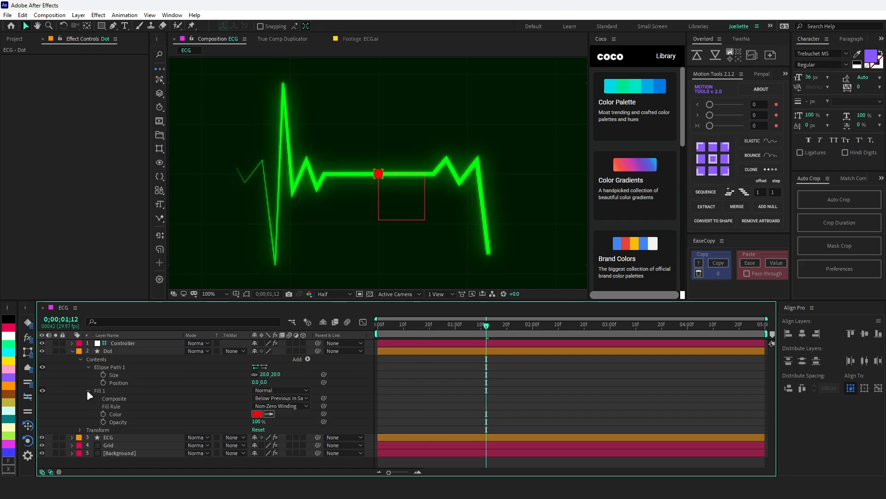
pyautogui.click(121, 343)
pyautogui.moveTo(324, 413); pyautogui.dragTo(32, 97)
pyautogui.click(381, 376)
# - Copy both Glow effects from the ECG layer and paste them onto the Dot layer
pyautogui.click(107, 438)
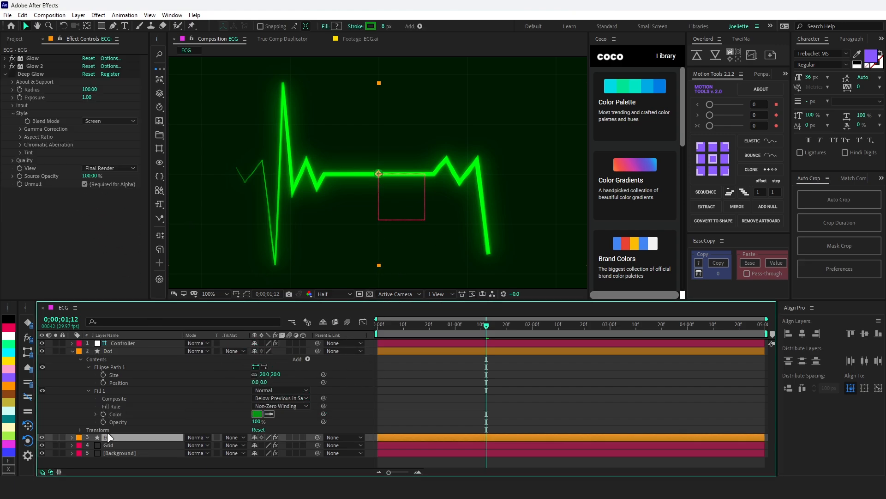
pyautogui.click(33, 58)
pyautogui.keyDown('shift'); pyautogui.click(35, 66); pyautogui.keyUp('shift')
pyautogui.hotkey('ctrl', 'c')
pyautogui.click(110, 351)
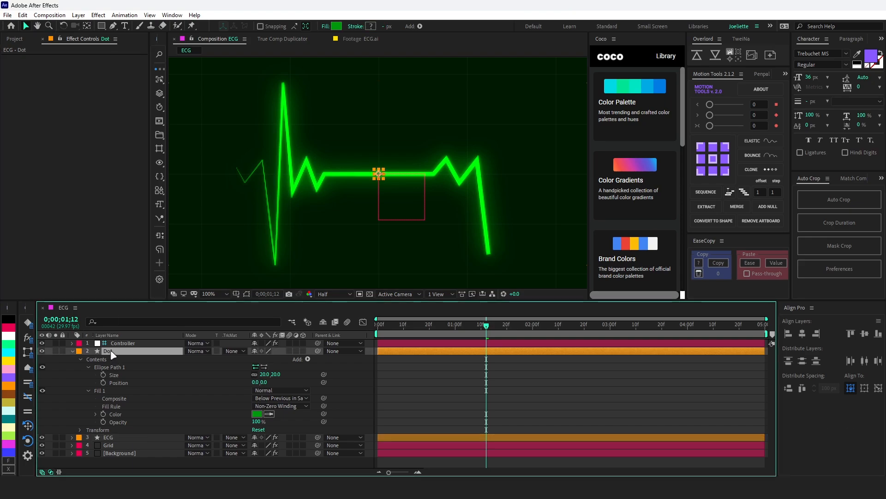
pyautogui.hotkey('ctrl', 'v')
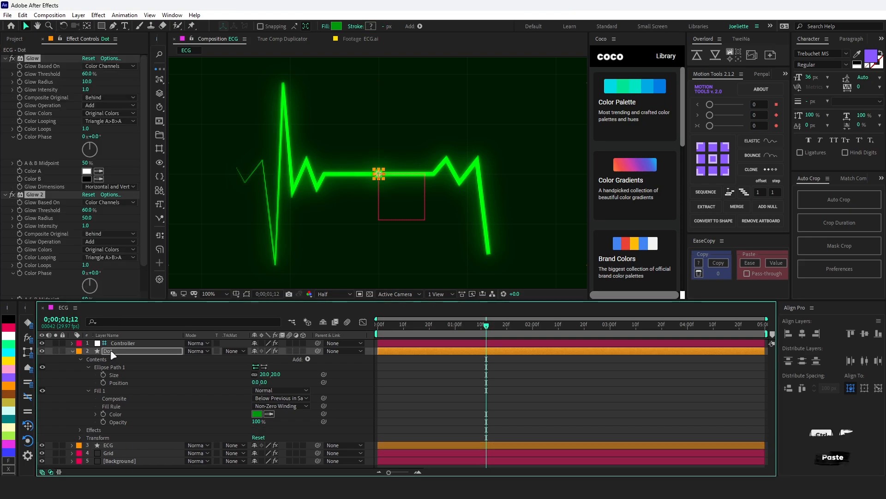
pyautogui.click(339, 380)
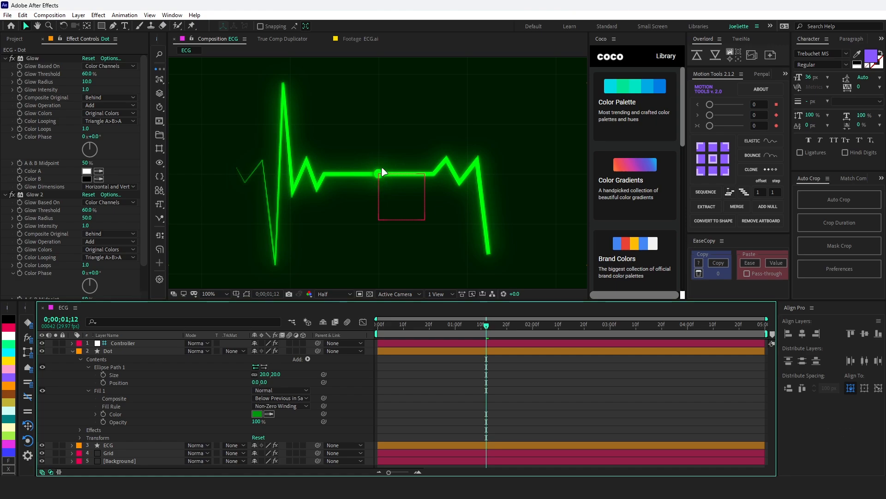
# - Reveal the Dot's Position and the ECG layer's full properties, and add an expression to the Dot's Position
pyautogui.click(466, 325)
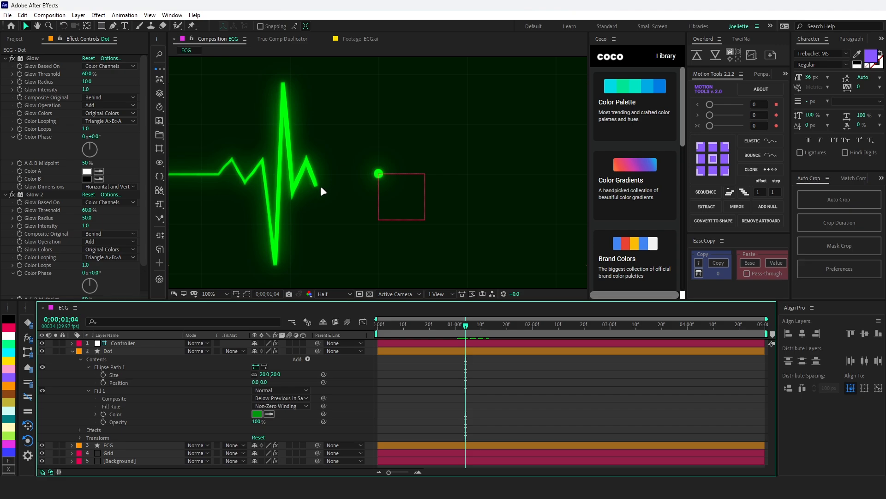
pyautogui.click(110, 351)
pyautogui.press('p')
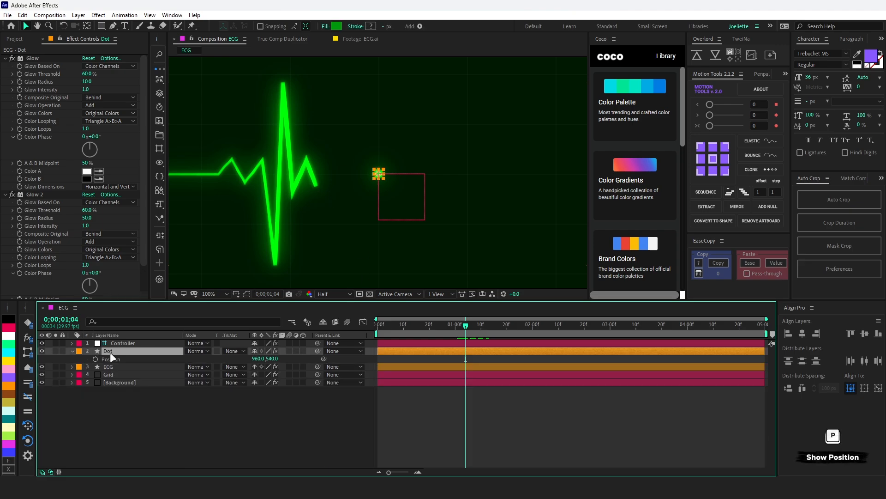
pyautogui.press('`')
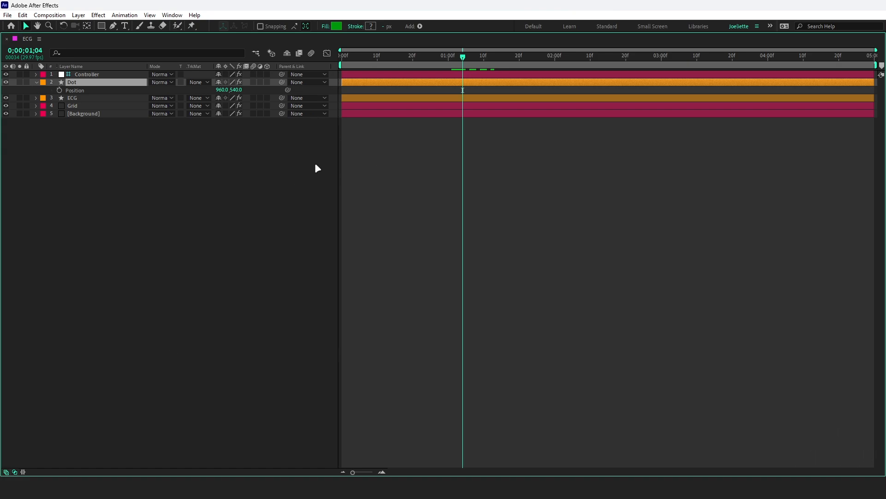
pyautogui.keyDown('ctrl'); pyautogui.click(36, 97); pyautogui.keyUp('ctrl')
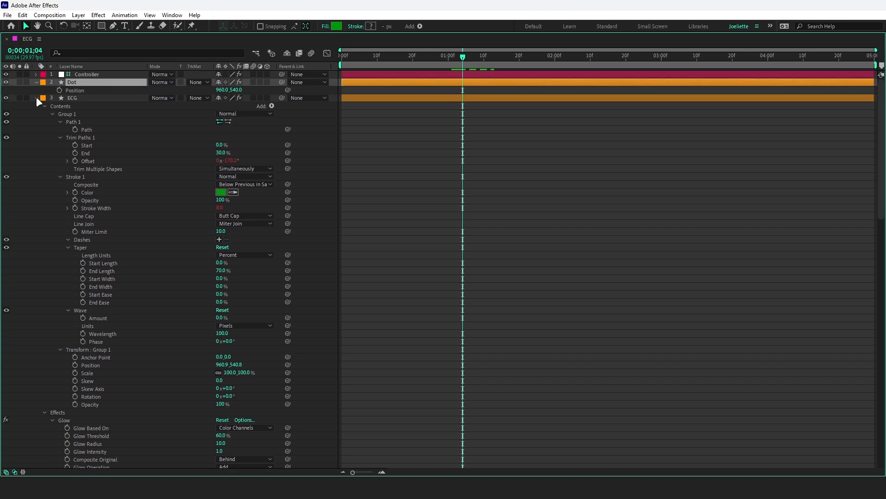
pyautogui.keyDown('alt'); pyautogui.click(59, 90); pyautogui.keyUp('alt')
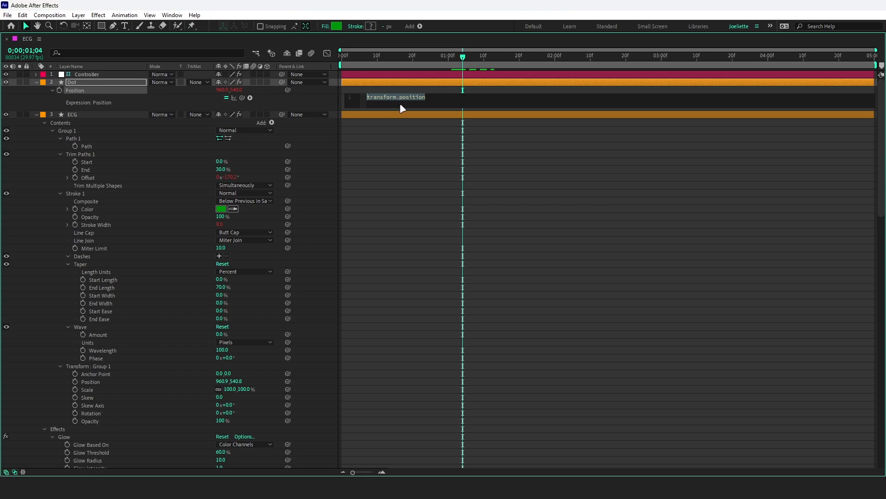
# - In the expression, define lineLayer as the ECG layer and path as the path of its Path 1 in Group 1
pyautogui.write('lineLayer =')
pyautogui.moveTo(242, 97); pyautogui.dragTo(80, 115)
pyautogui.write('path ')
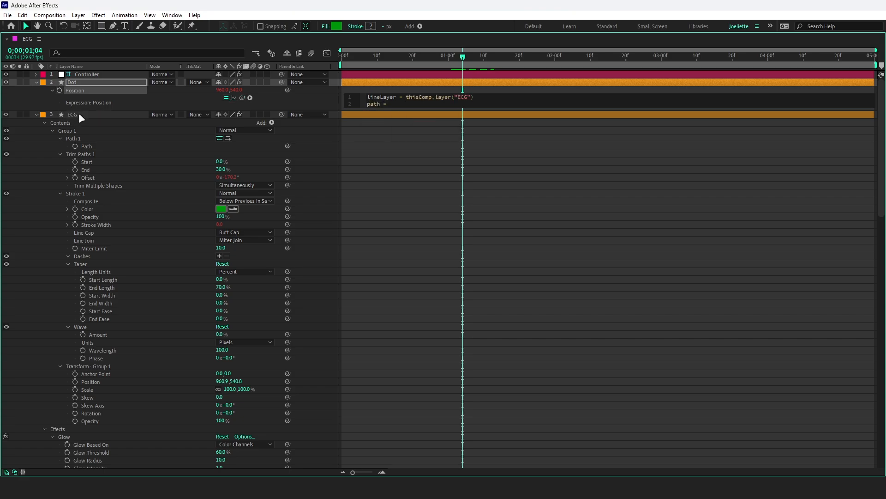
pyautogui.write('=')
pyautogui.moveTo(243, 97); pyautogui.dragTo(84, 143)
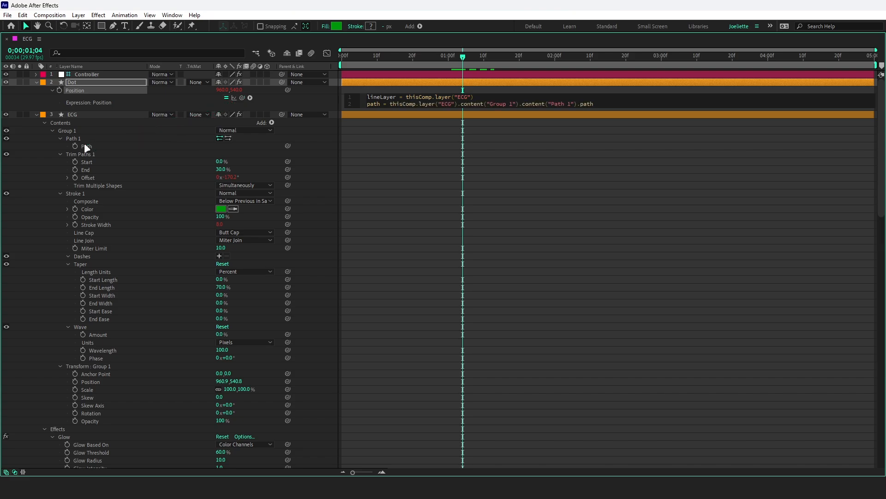
pyautogui.press('Return')
# - Define endValue as the ECG layer's Trim Paths 1 end and offsetValue as its Trim Paths 1 offset / 360
pyautogui.write('endValue')
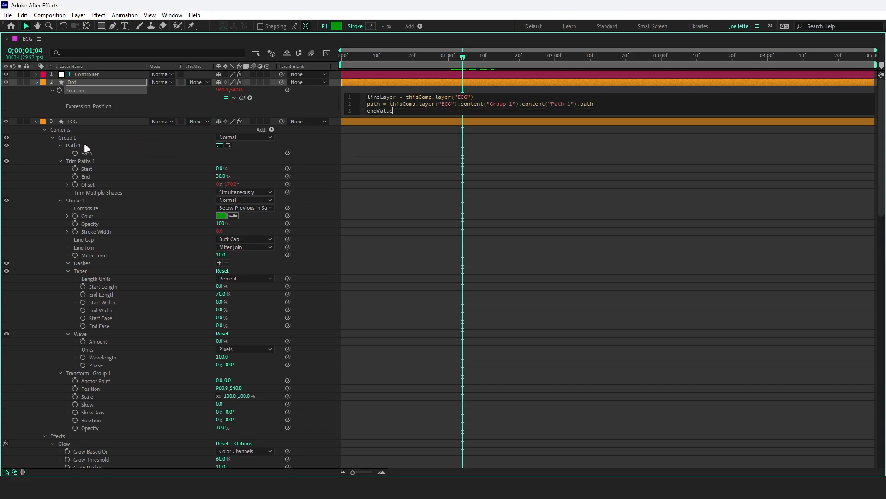
pyautogui.write(' =')
pyautogui.moveTo(240, 97); pyautogui.dragTo(88, 176)
pyautogui.press('Return')
pyautogui.write('offsetValu')
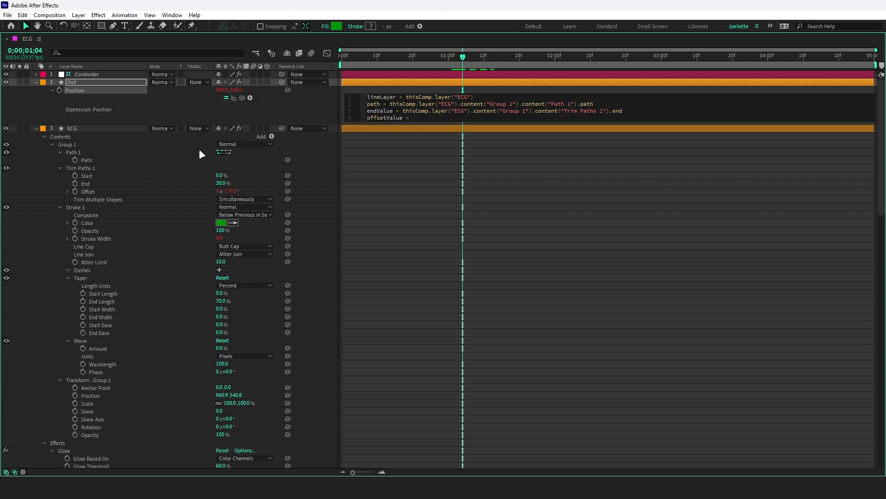
pyautogui.write('e =')
pyautogui.moveTo(241, 97); pyautogui.dragTo(89, 190)
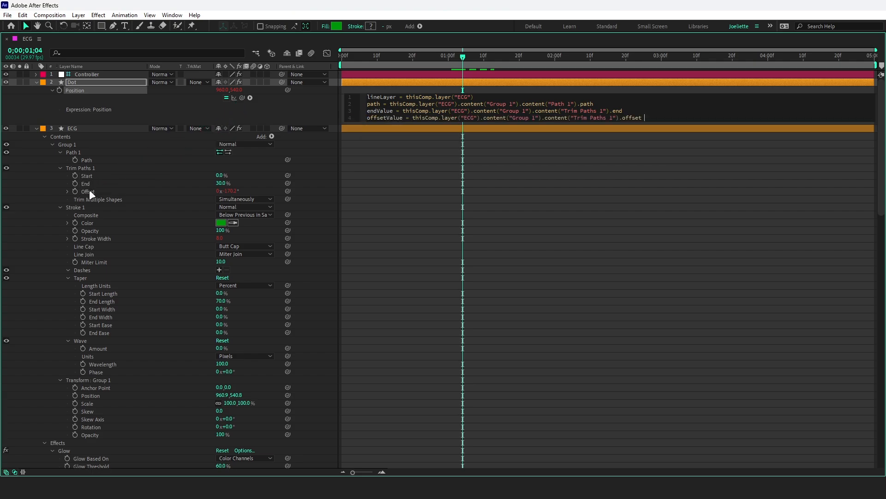
pyautogui.write('/ 360')
pyautogui.doubleClick(655, 118)
pyautogui.click(667, 117)
pyautogui.press('Return')
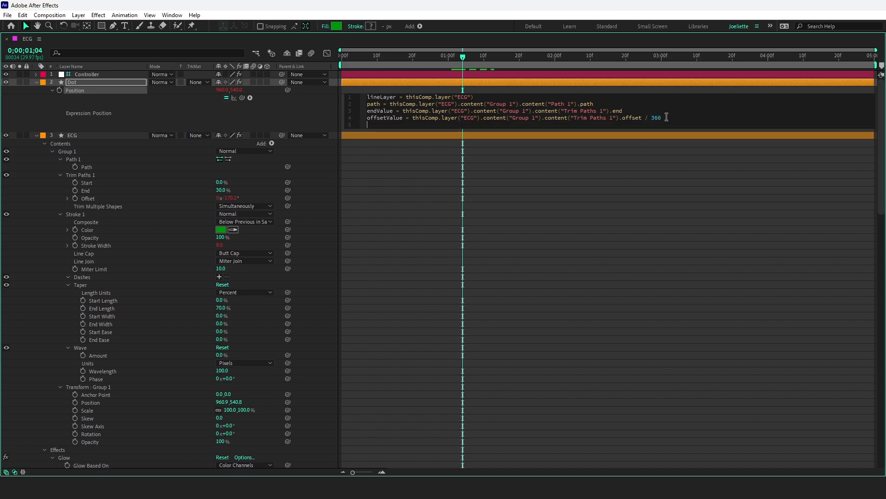
# - Add the line postOnPath = path.pointOnPath((offsetValue + endValue) % 1) to the Dot's Position expression
pyautogui.write('postOnPath = path.po')
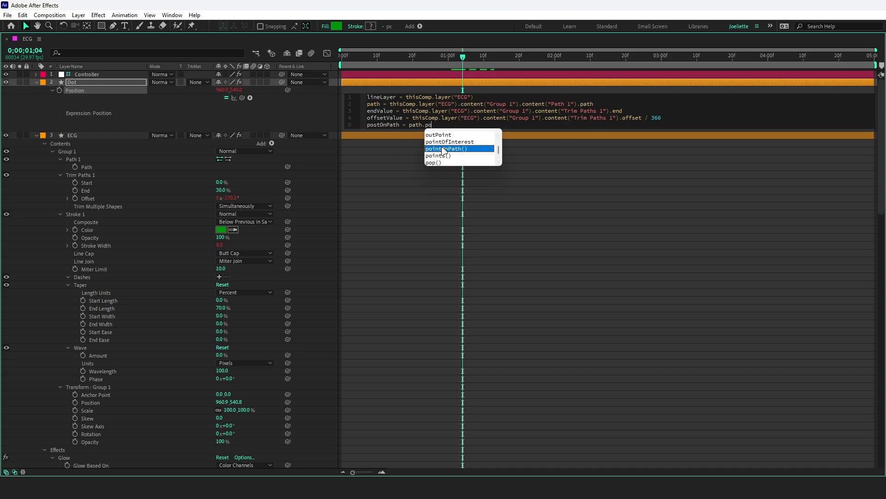
pyautogui.click(444, 148)
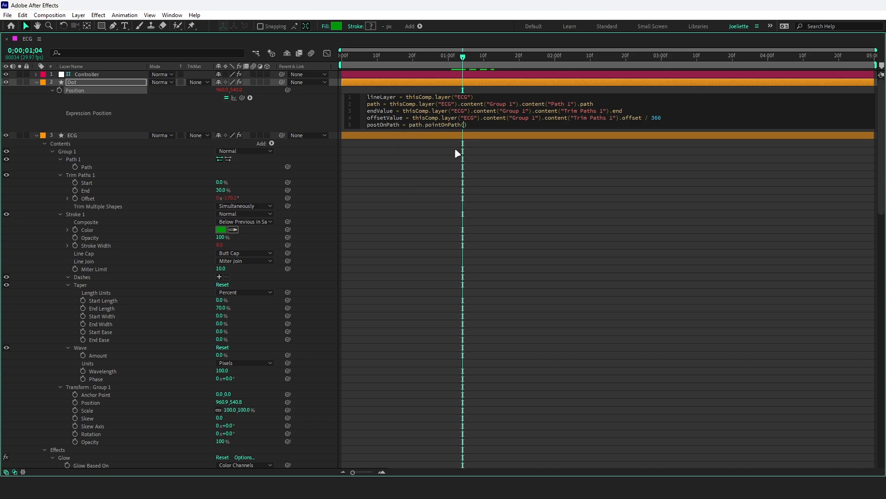
pyautogui.write('of')
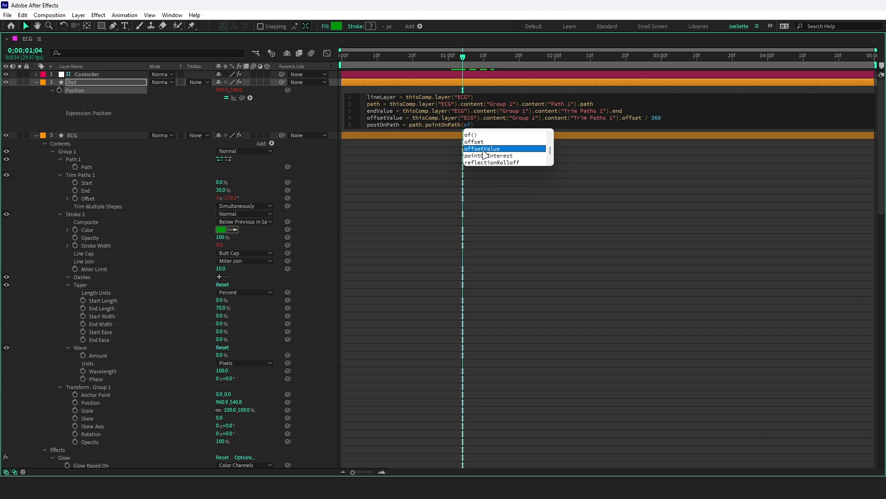
pyautogui.click(494, 148)
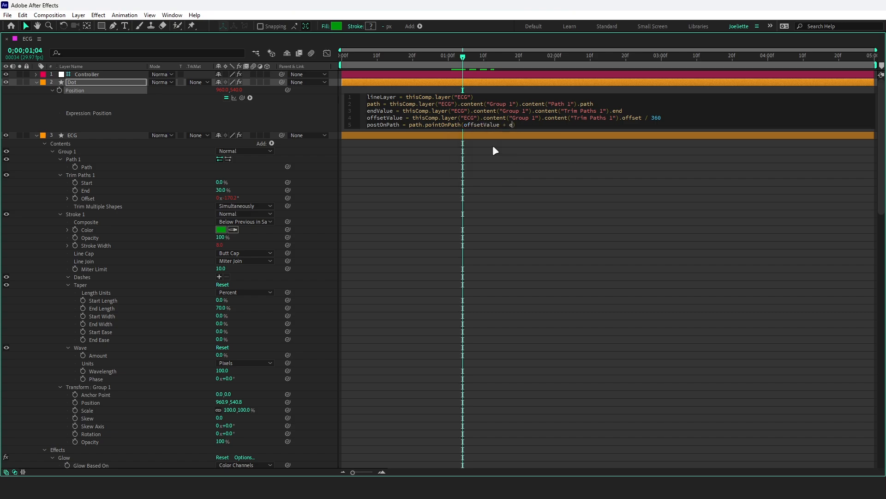
pyautogui.write('+ end')
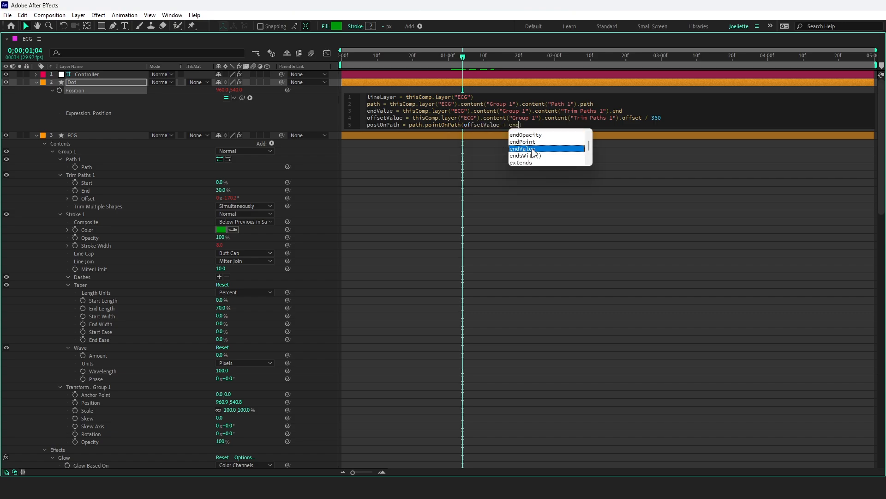
pyautogui.click(525, 149)
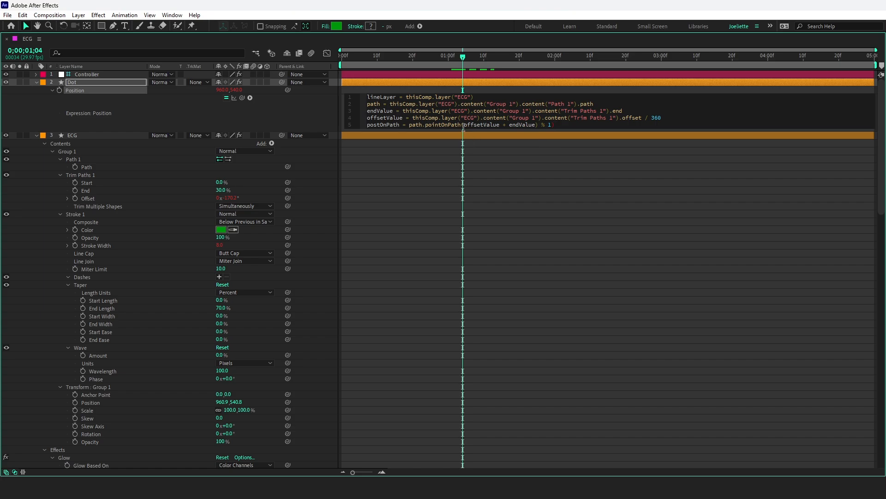
pyautogui.click(464, 125)
pyautogui.write('(')
# - End each of the five variable lines in the Dot's Position expression with a semicolon
pyautogui.click(478, 98)
pyautogui.write(';')
pyautogui.click(614, 103)
pyautogui.write(';')
pyautogui.click(636, 110)
pyautogui.write(';')
pyautogui.click(665, 118)
pyautogui.write(';')
pyautogui.click(582, 125)
pyautogui.write(';')
# - Add [postOnPath[0], postOnPath[1]] as the expression's final line, separated by a blank line, and apply the expression
pyautogui.press('Return')
pyautogui.press('Return')
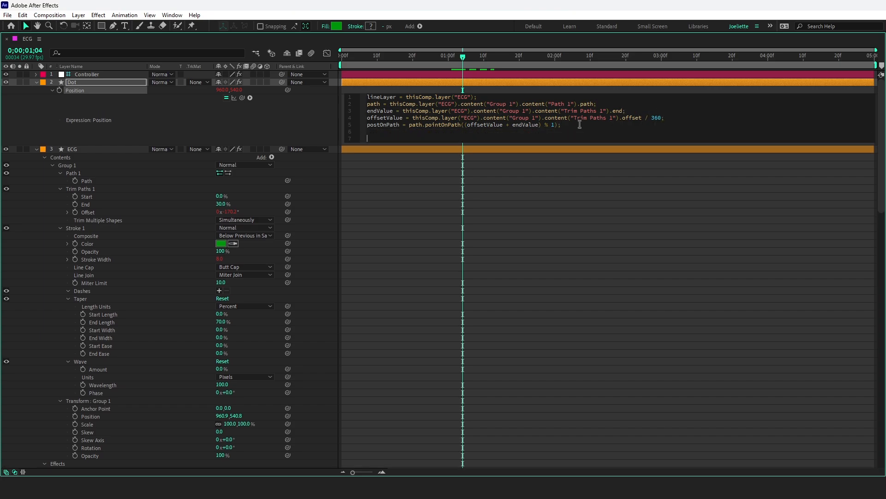
pyautogui.write('[postOnPath')
pyautogui.press('Return')
pyautogui.write('[0], post')
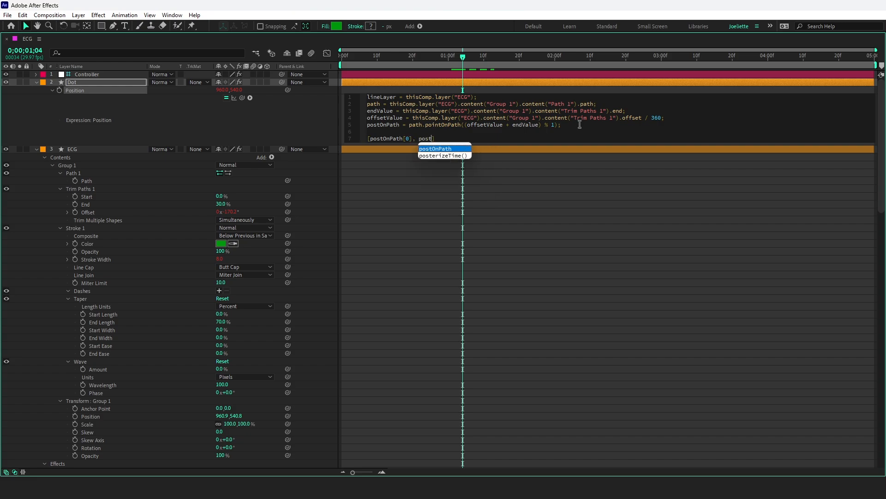
pyautogui.press('Return')
pyautogui.write('[1')
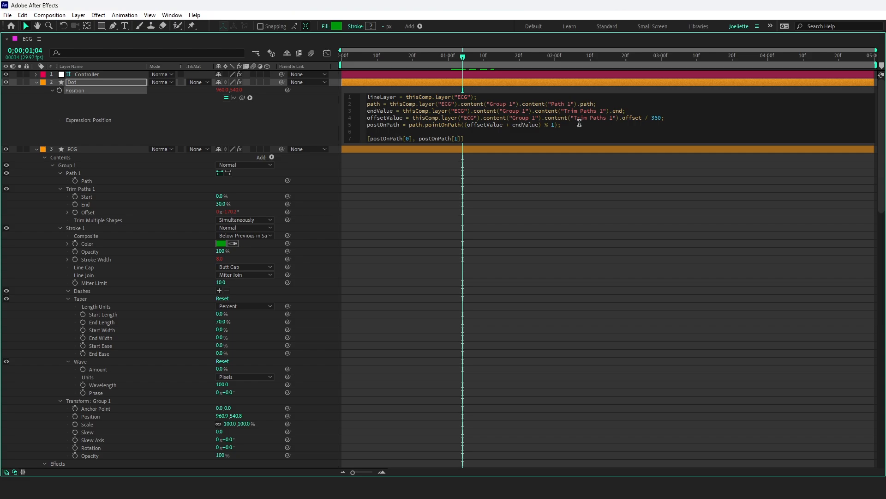
pyautogui.write(']')
pyautogui.click(302, 112)
pyautogui.press('`')
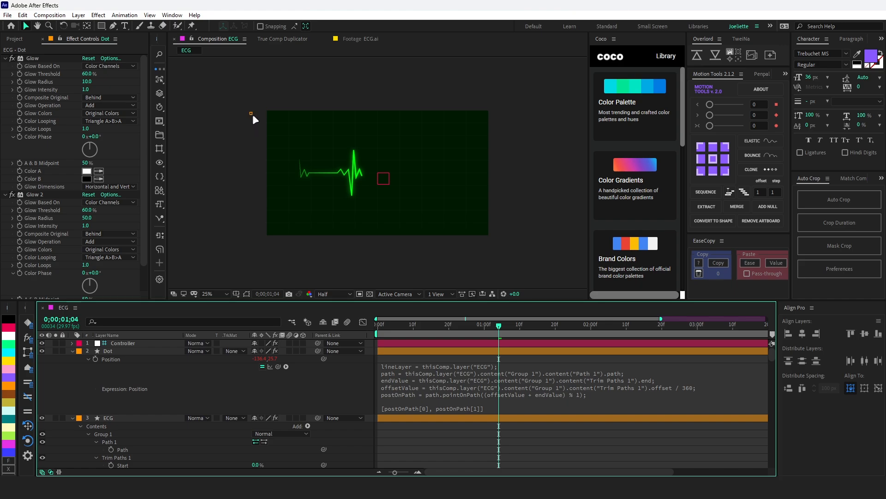
# - Append + value to the final line of the Dot's Position expression
pyautogui.click(514, 408)
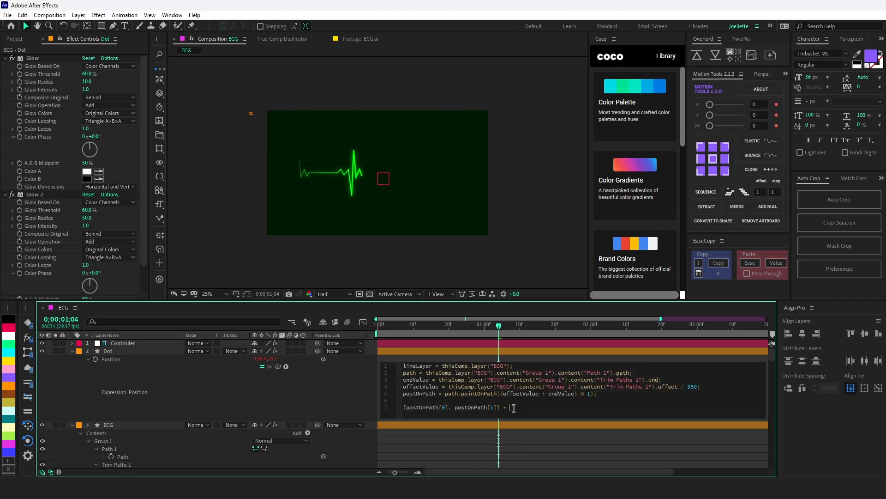
pyautogui.write('valu')
pyautogui.press('/')
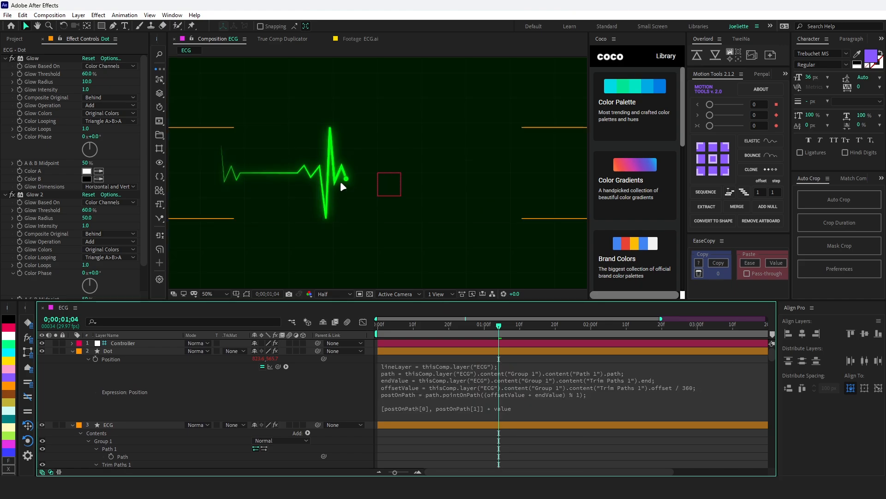
# - Nudge the Dot slightly in the composition so it sits centered on the ECG line's leading tip
pyautogui.click(289, 359)
pyautogui.press('.')
pyautogui.moveTo(248, 203); pyautogui.dragTo(249, 205)
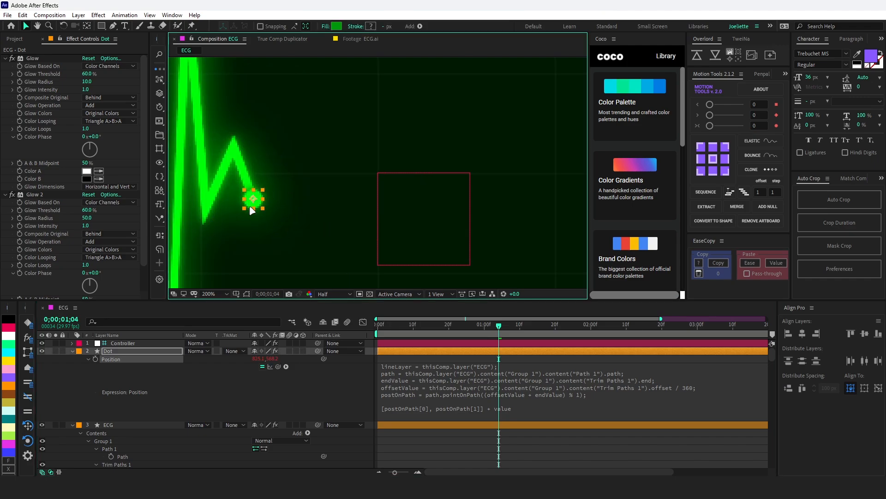
# - Play and scrub through the animation, then inspect close up whether the Dot follows the ECG line's leading tip
pyautogui.hotkey('shift', '/')
pyautogui.press('space')
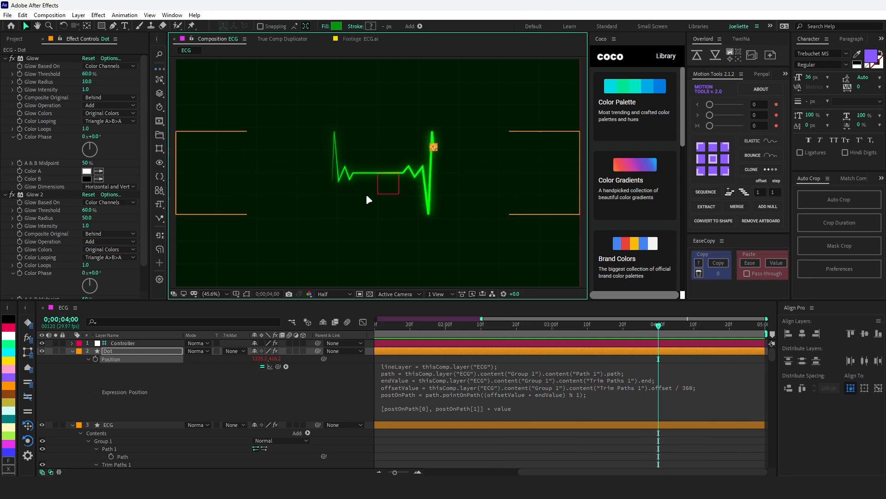
pyautogui.click(309, 390)
pyautogui.moveTo(380, 327); pyautogui.dragTo(423, 326)
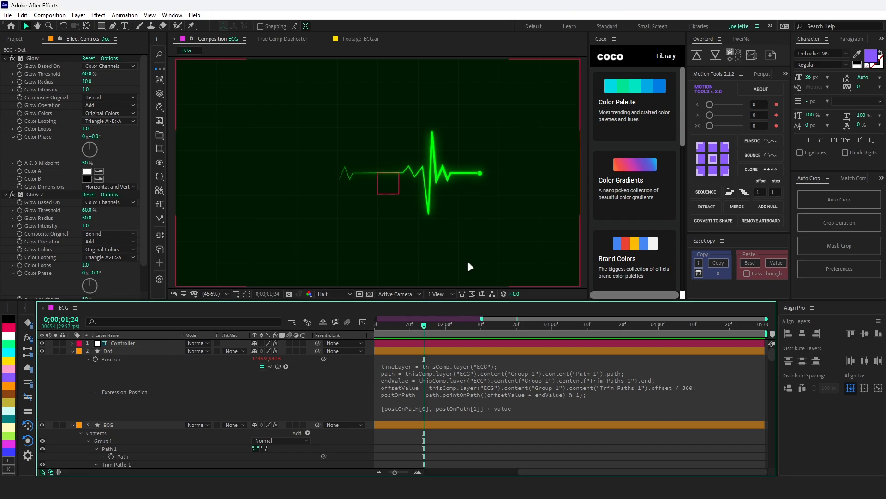
pyautogui.press('space')
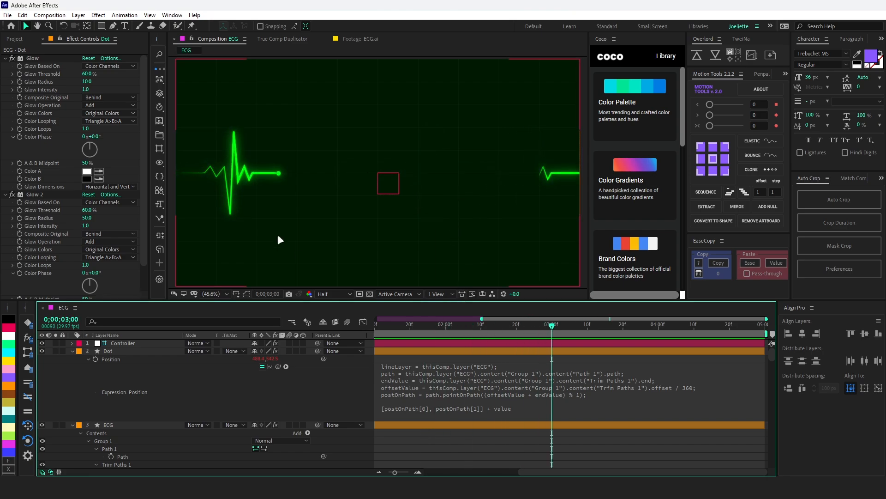
pyautogui.press('space')
pyautogui.scroll(3, 292, 200)
pyautogui.press('v')
# - Collapse the expanded properties of all layers and show the whole composition frame
pyautogui.click(137, 381)
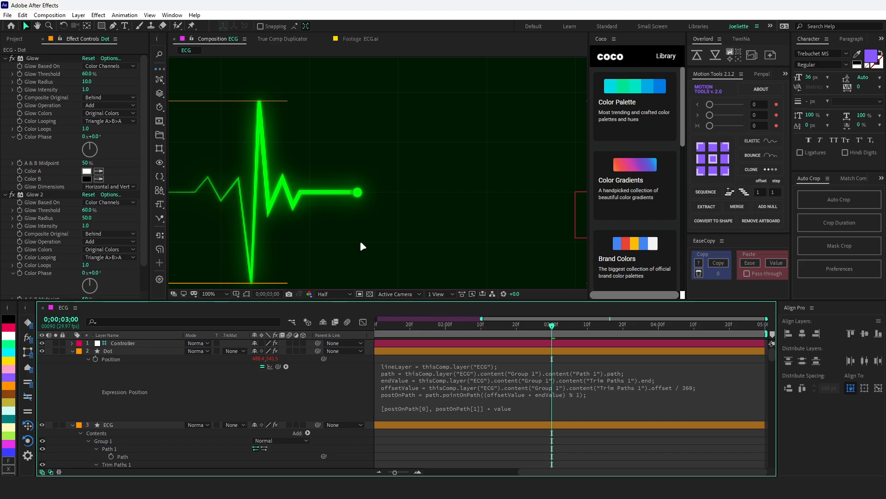
pyautogui.hotkey('ctrl', 'a')
pyautogui.hotkey('shift', '/')
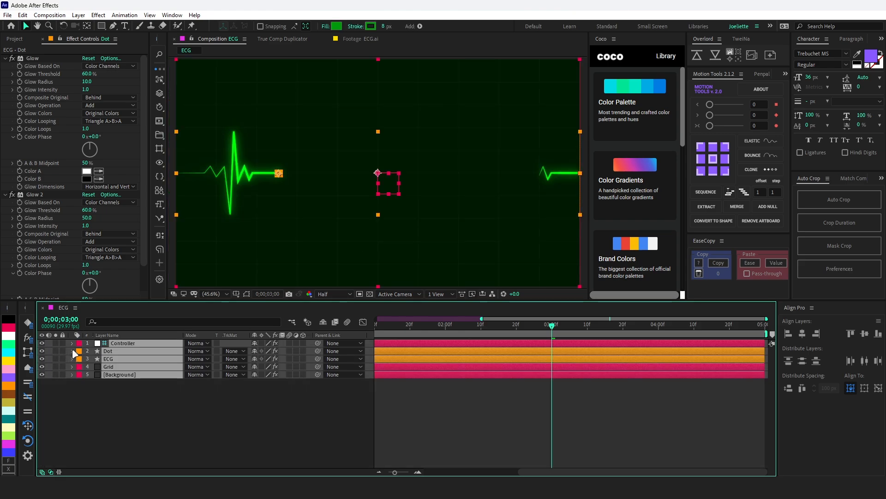
pyautogui.click(72, 350)
# - Duplicate the Grid layer, place the copy between the Controller and Dot layers, and rename it Screen
pyautogui.click(107, 365)
pyautogui.hotkey('ctrl', 'd')
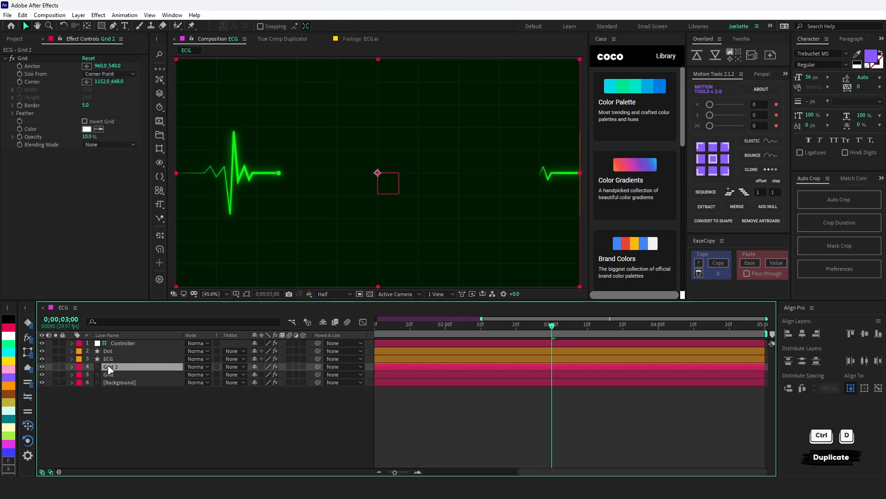
pyautogui.moveTo(107, 364); pyautogui.dragTo(107, 347)
pyautogui.press('Return')
pyautogui.write('Scree')
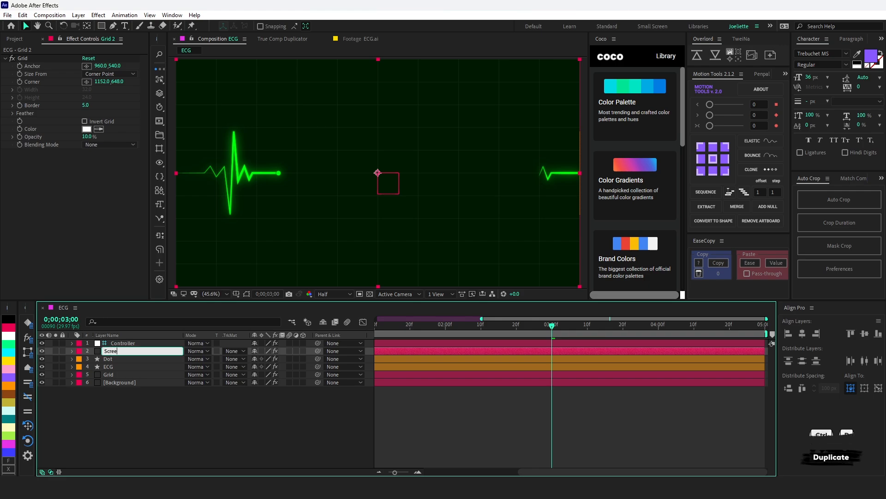
pyautogui.write('n')
pyautogui.press('Return')
# - Reset the Screen layer's Grid effect and size it from Width & Height Sliders, with width 15 and height 15
pyautogui.click(87, 58)
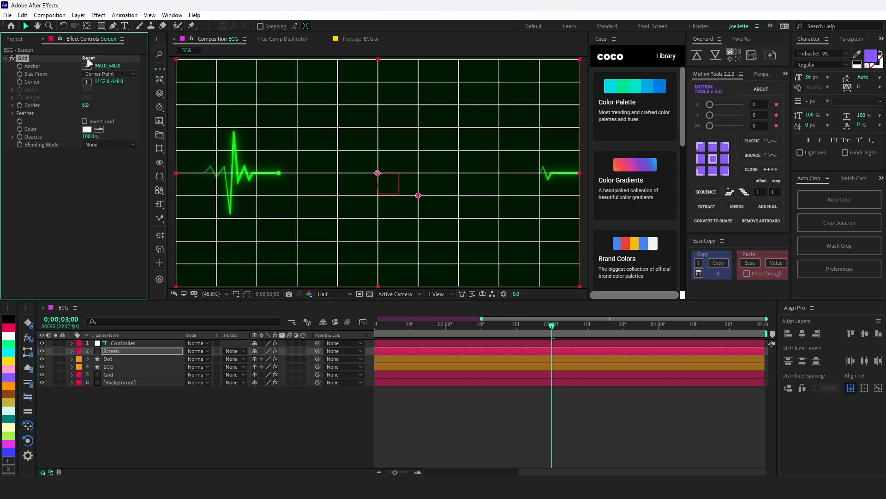
pyautogui.click(111, 74)
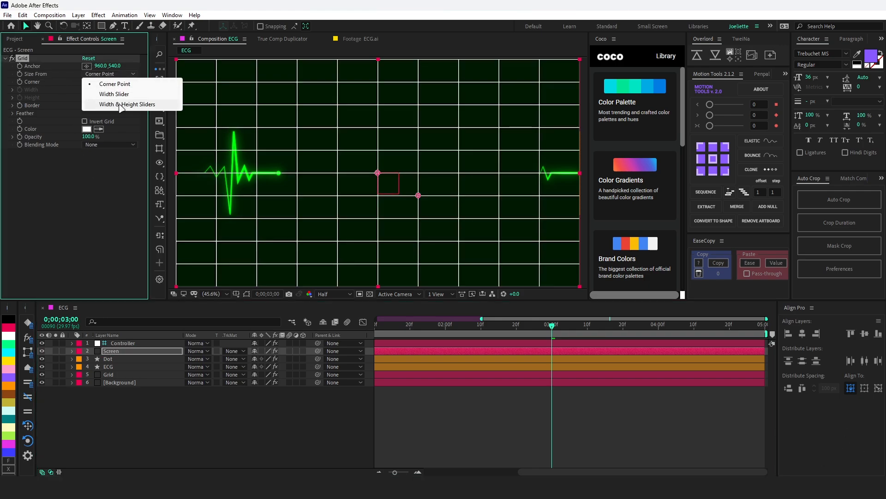
pyautogui.click(118, 103)
pyautogui.click(87, 89)
pyautogui.write('15')
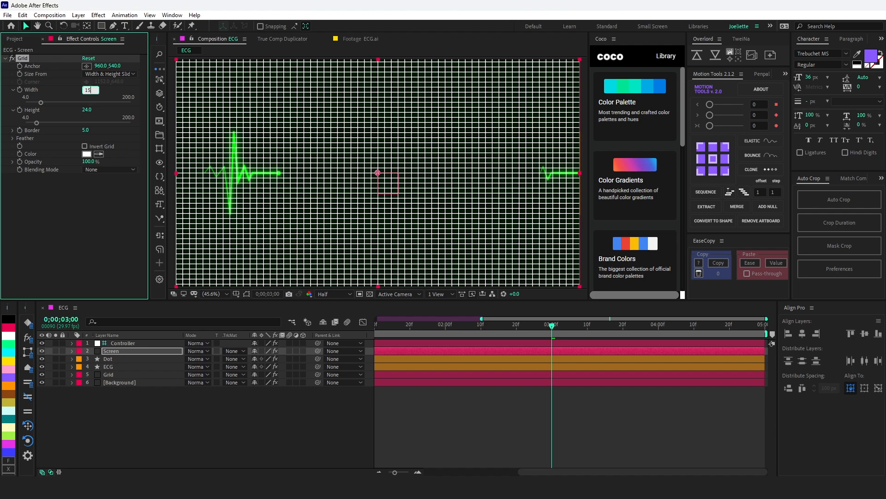
pyautogui.press('Tab')
pyautogui.write('15')
pyautogui.press('Return')
pyautogui.click(299, 139)
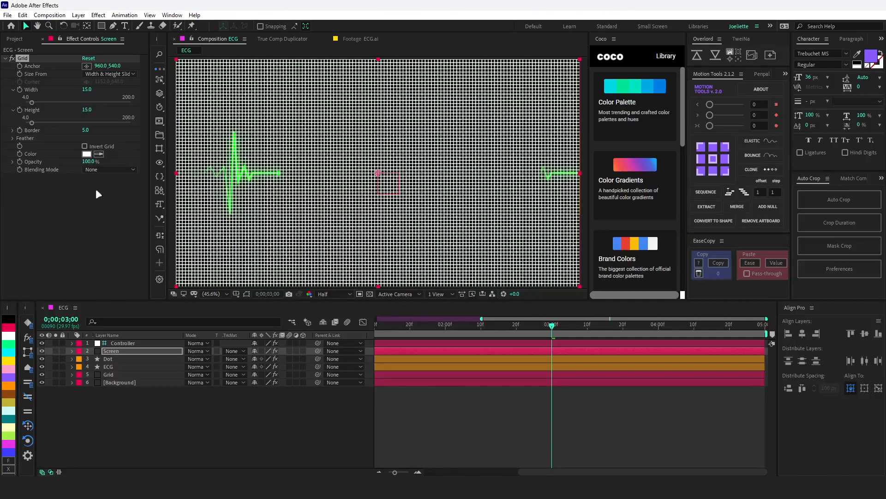
# - Make the Screen layer's grid lines black with a border of 1, checking the effect by toggling the layer's visibility
pyautogui.click(87, 153)
pyautogui.moveTo(340, 342); pyautogui.dragTo(297, 377)
pyautogui.press('Return')
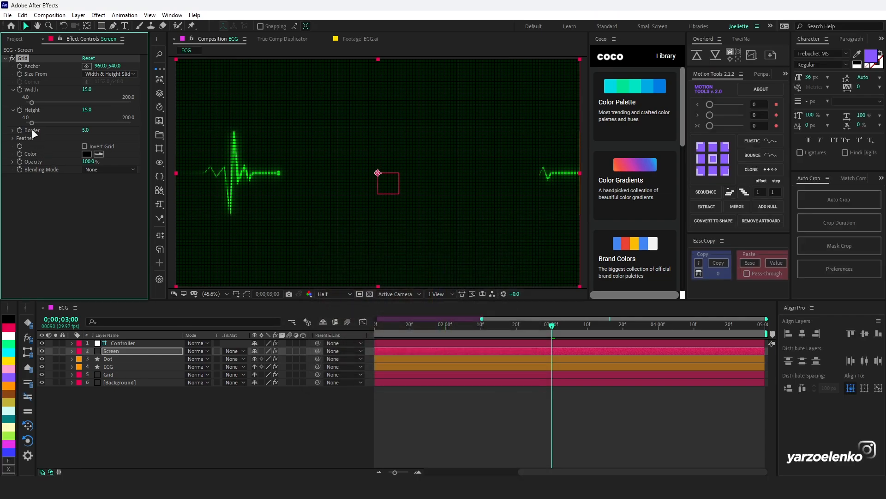
pyautogui.click(86, 130)
pyautogui.write('1')
pyautogui.press('Return')
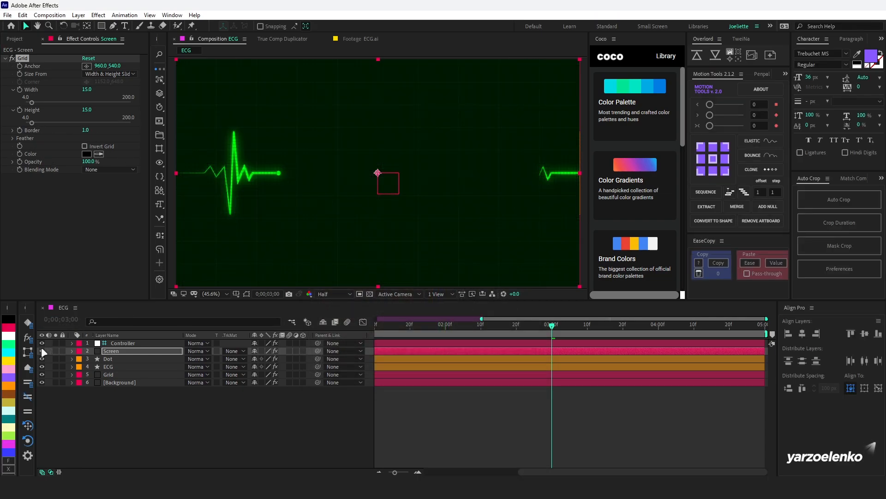
pyautogui.click(40, 347)
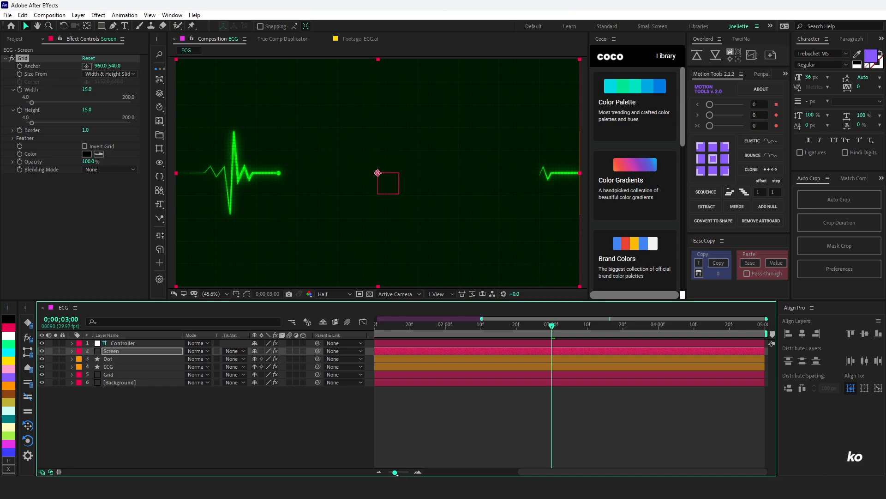
# - Set the work area from 0;00;00;23 to 0;00;03;05, trim the ECG composition to it, and play the loop
pyautogui.click(378, 472)
pyautogui.click(437, 325)
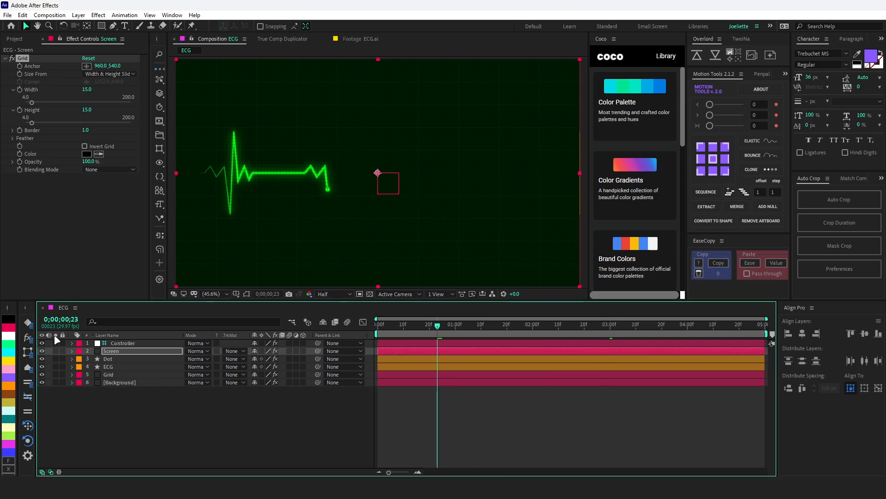
pyautogui.press('b')
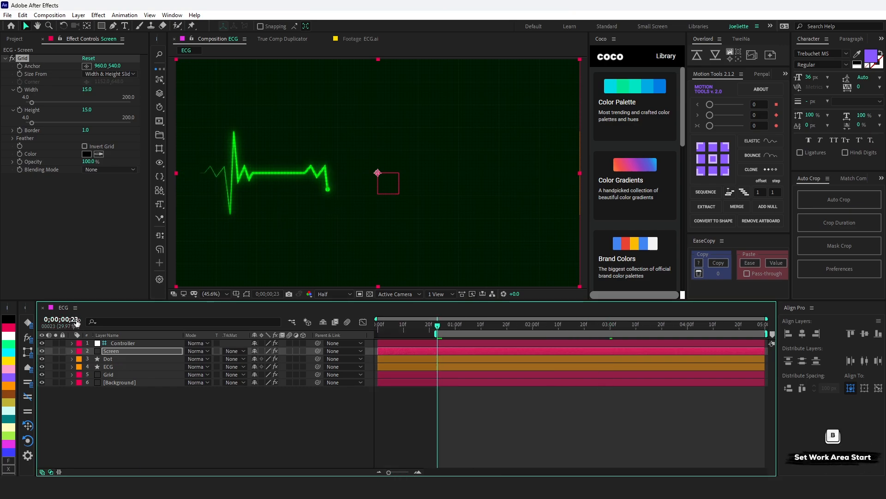
pyautogui.click(623, 325)
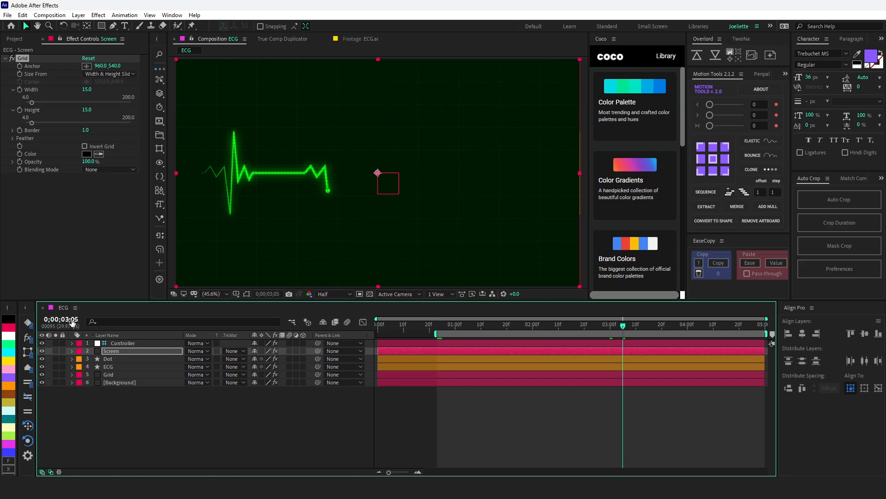
pyautogui.press('n')
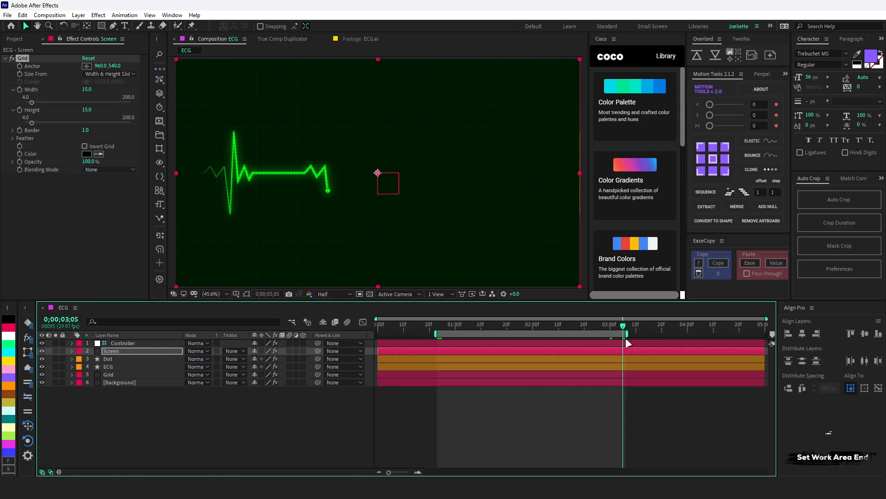
pyautogui.hotkey('ctrl', 'shift', 'x')
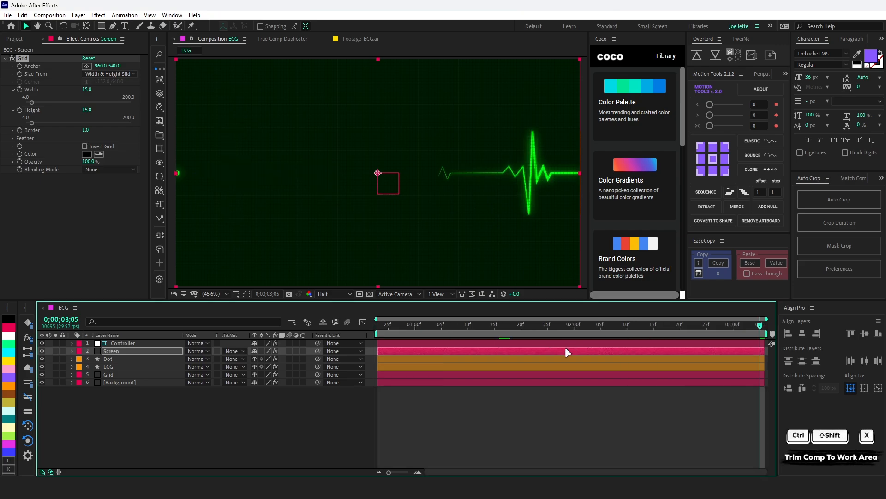
pyautogui.press('space')
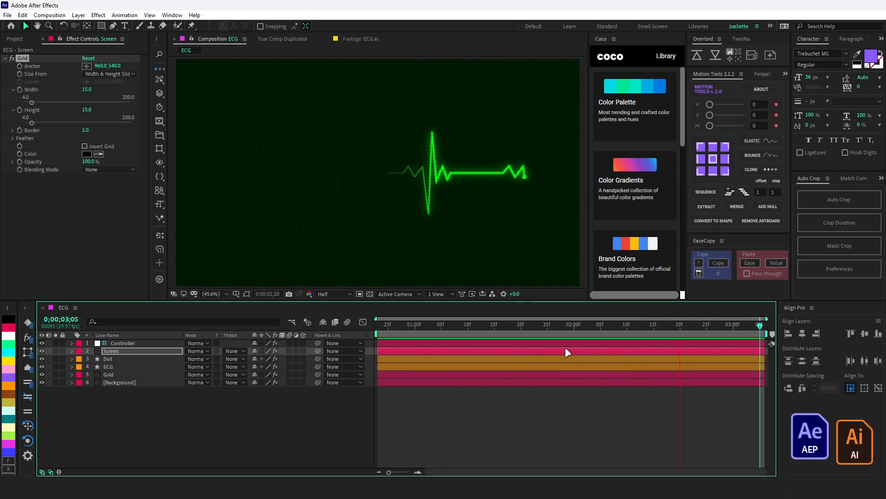